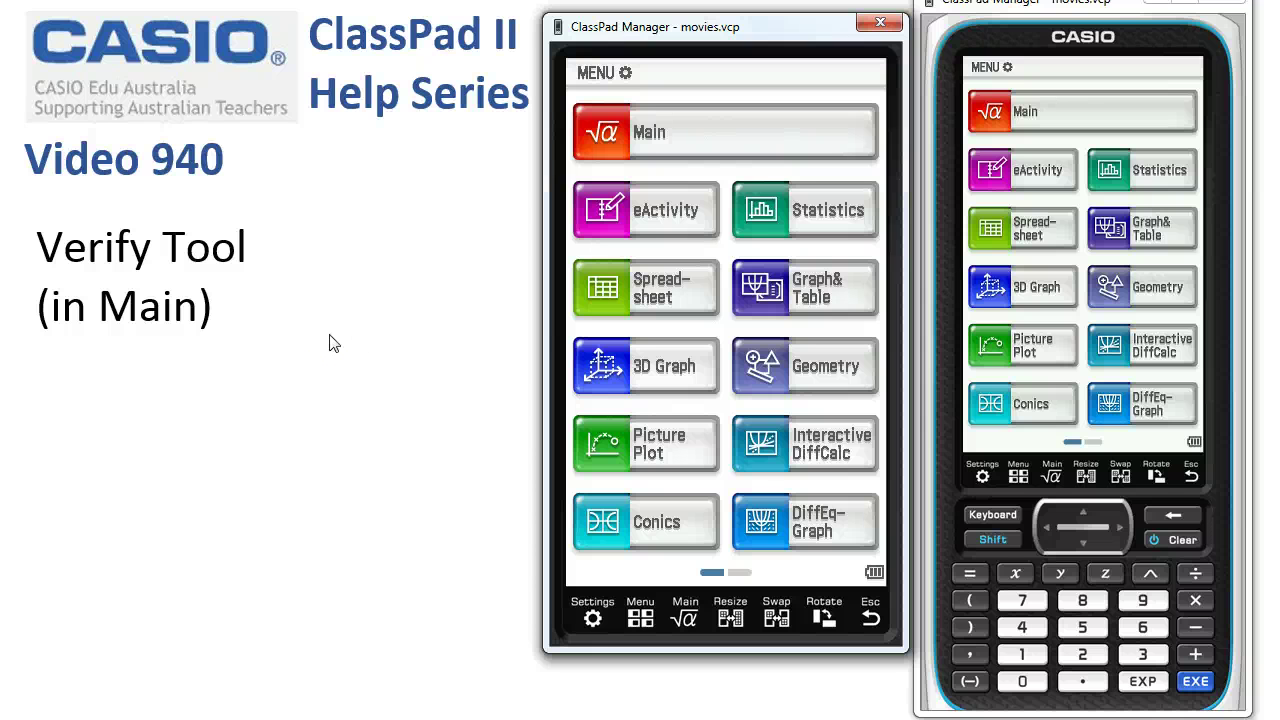
# Step: From the Main application, launch the Verify app through the app-icon dropdown
pyautogui.click(728, 133)
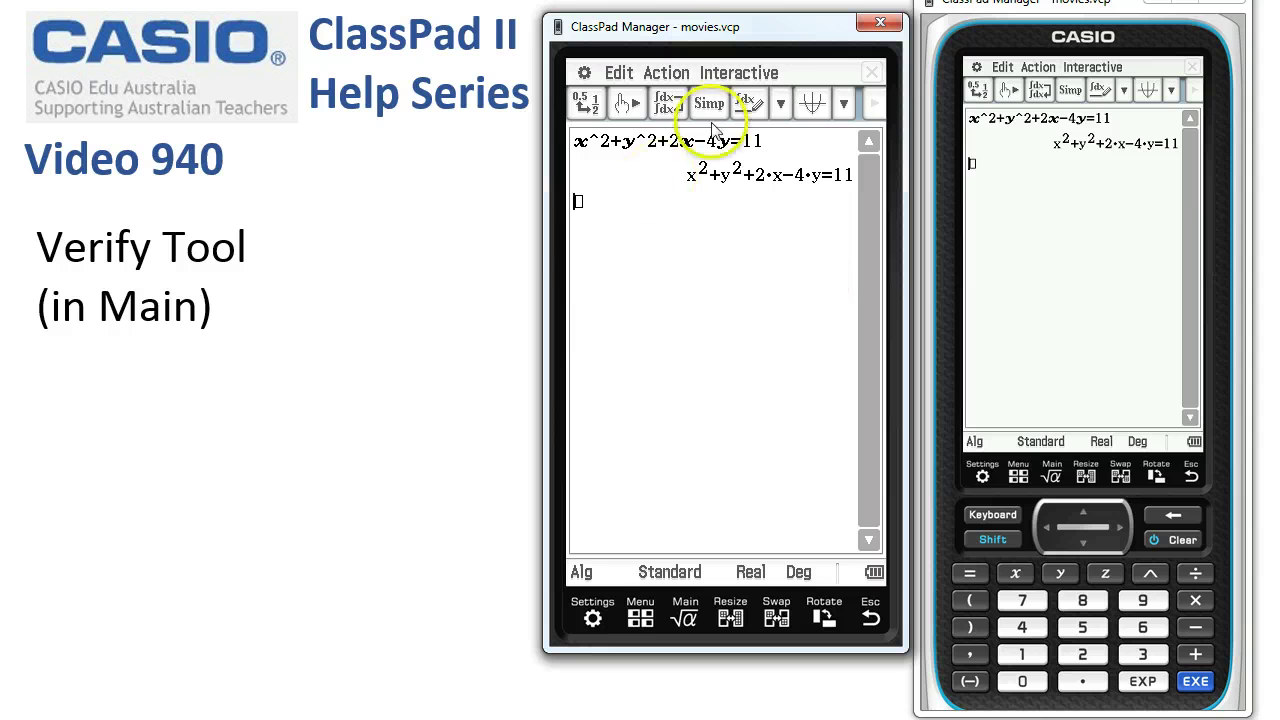
pyautogui.click(845, 106)
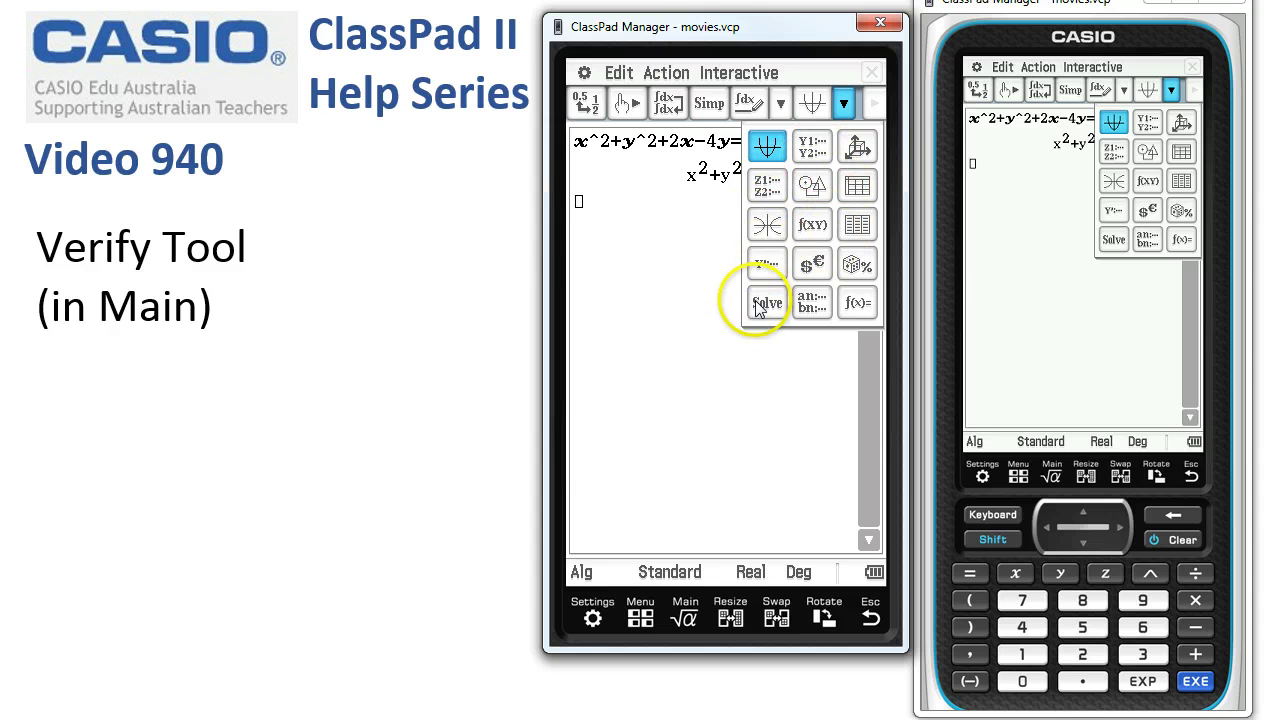
pyautogui.click(858, 305)
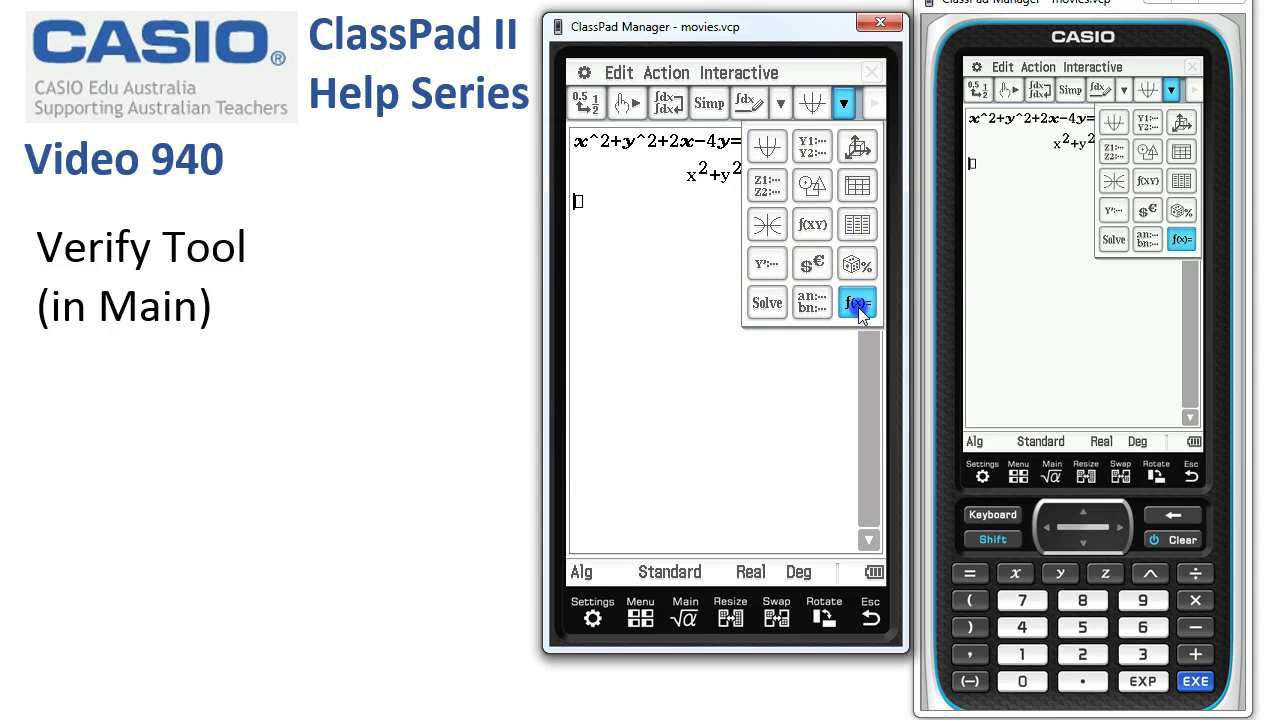
pyautogui.click(858, 305)
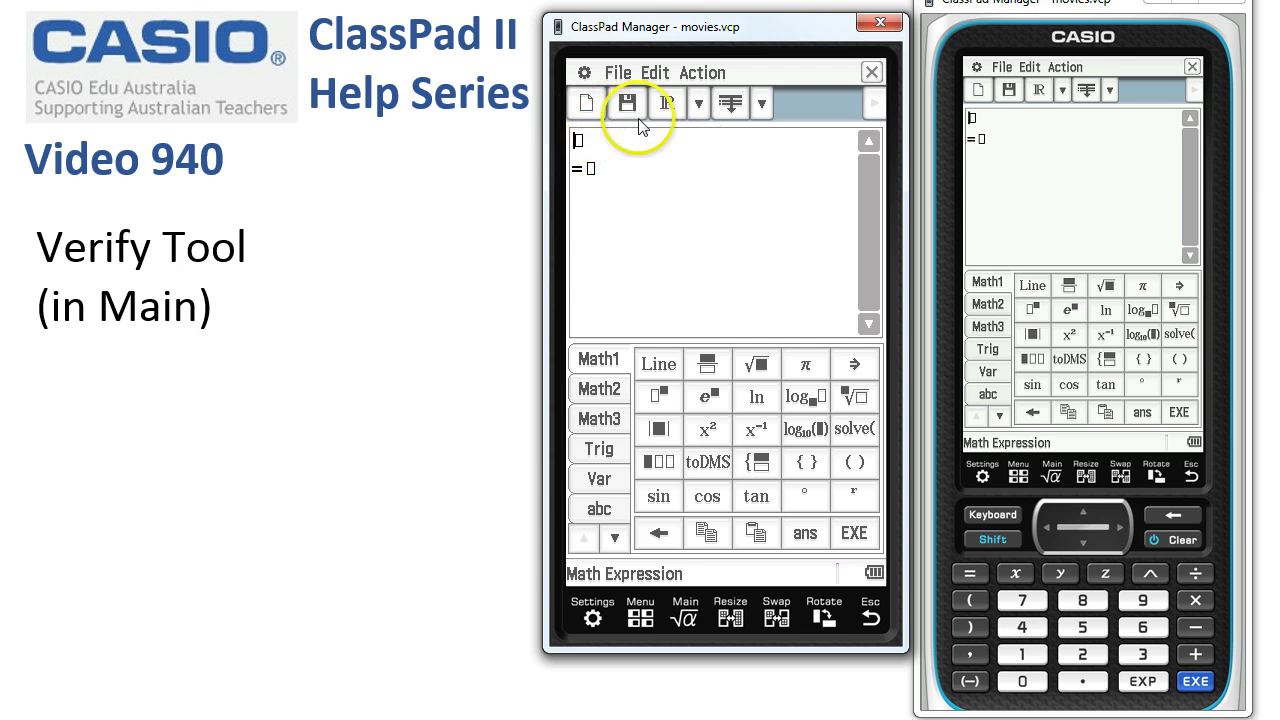
# Step: Enter √45 as the starting expression in Verify
pyautogui.click(755, 366)
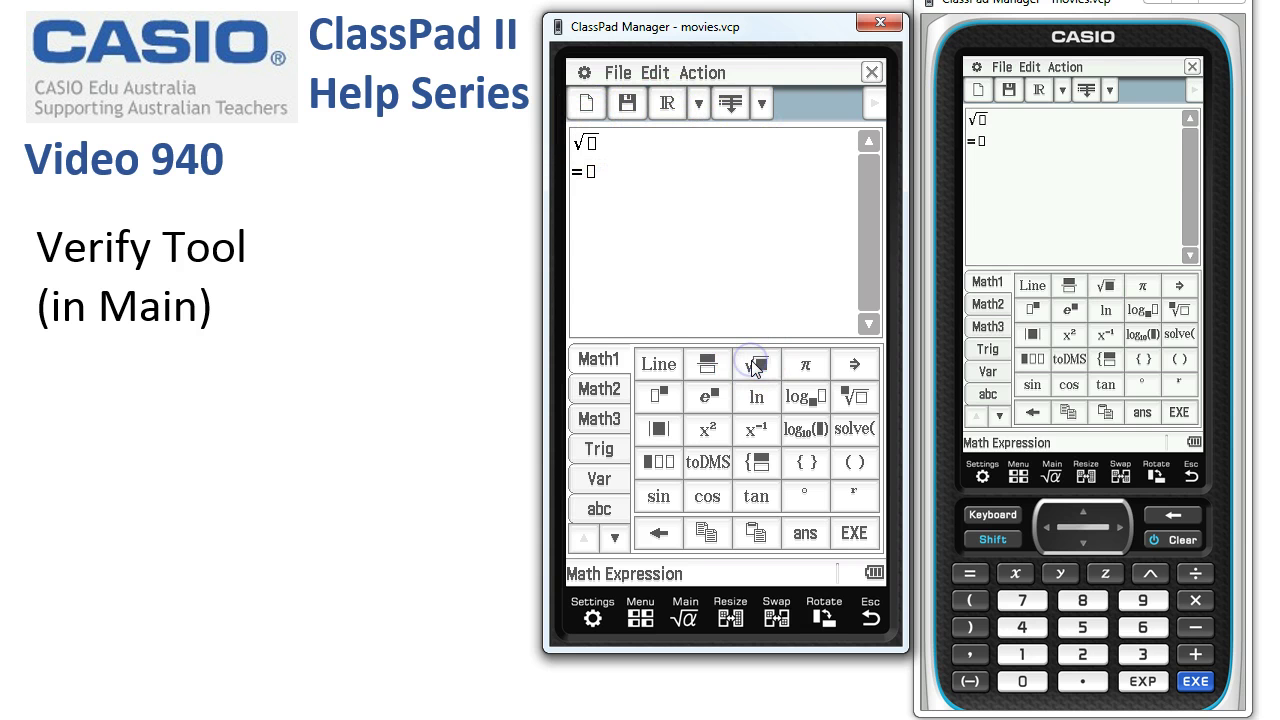
pyautogui.click(1035, 626)
pyautogui.click(1081, 630)
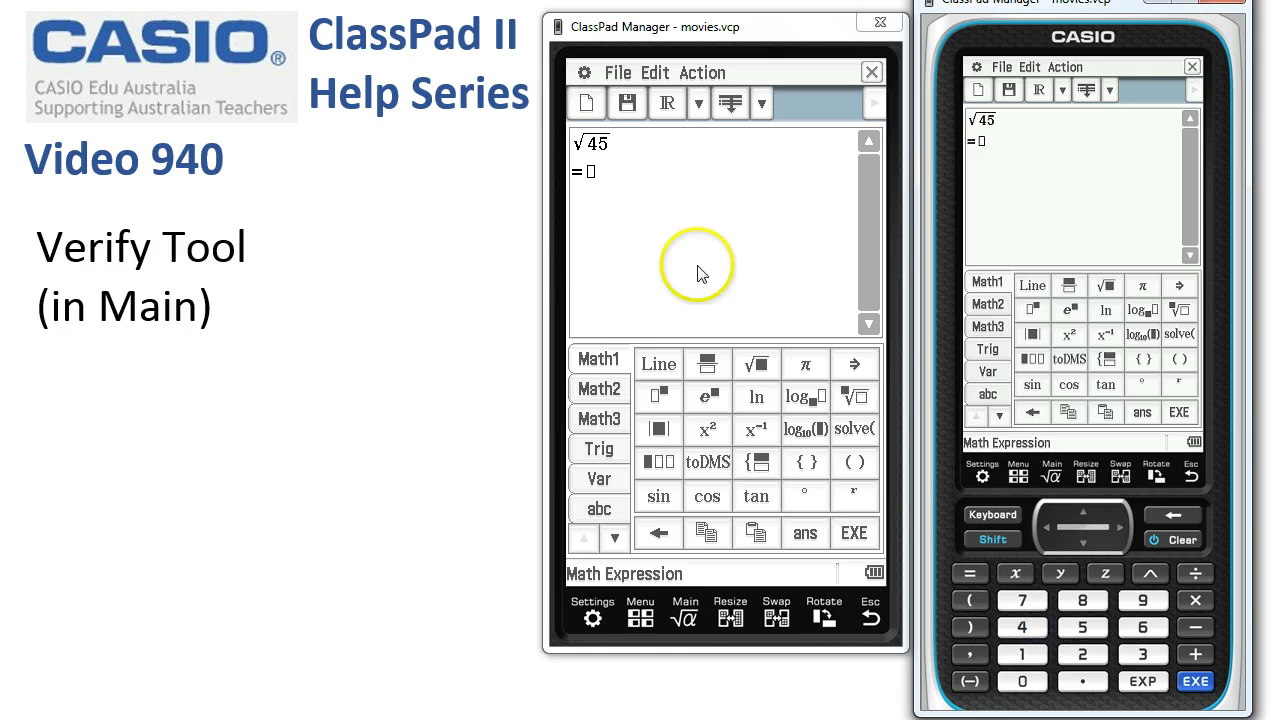
pyautogui.click(858, 536)
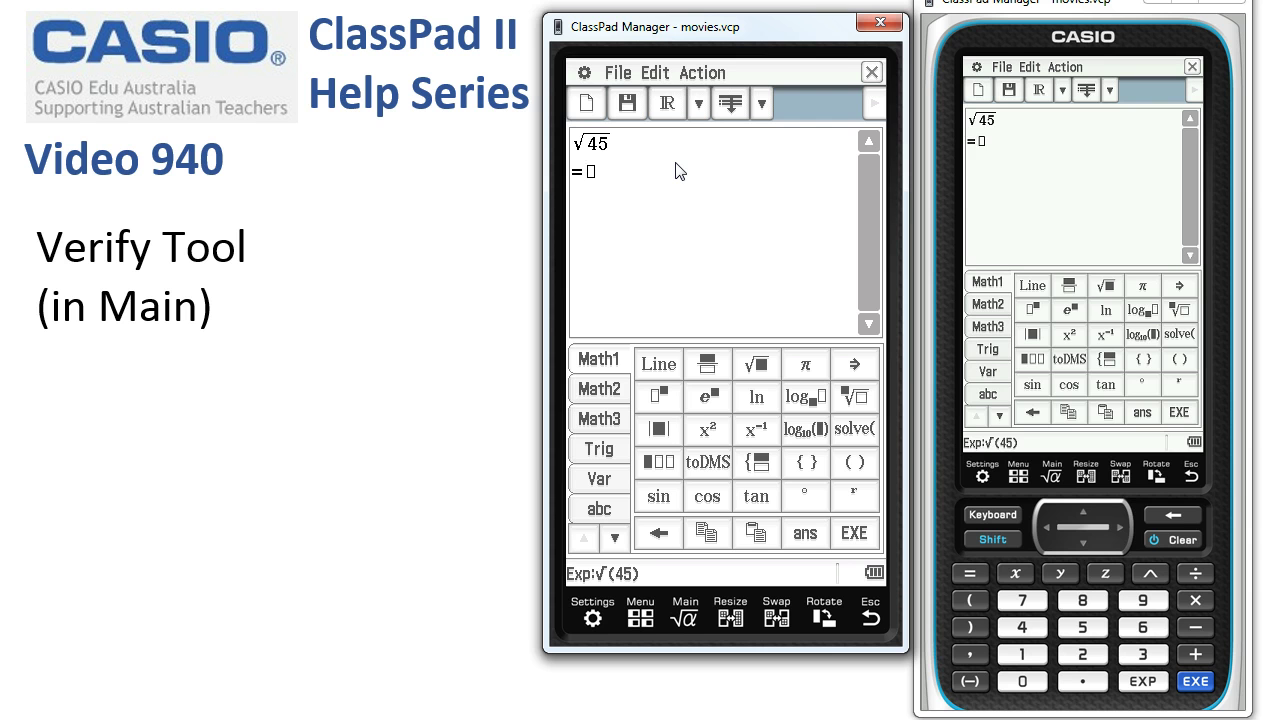
# Step: Enter √5·√9 on the equals line and verify it against √45
pyautogui.click(760, 366)
pyautogui.click(1088, 626)
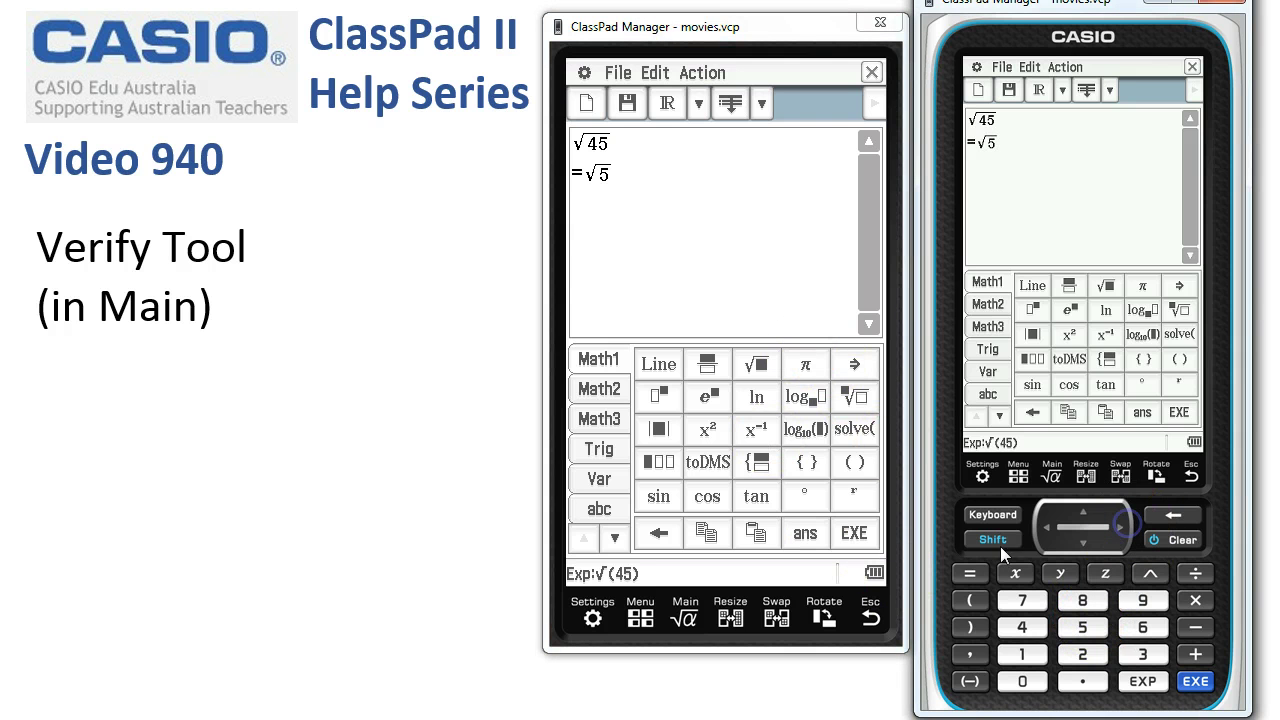
pyautogui.click(756, 364)
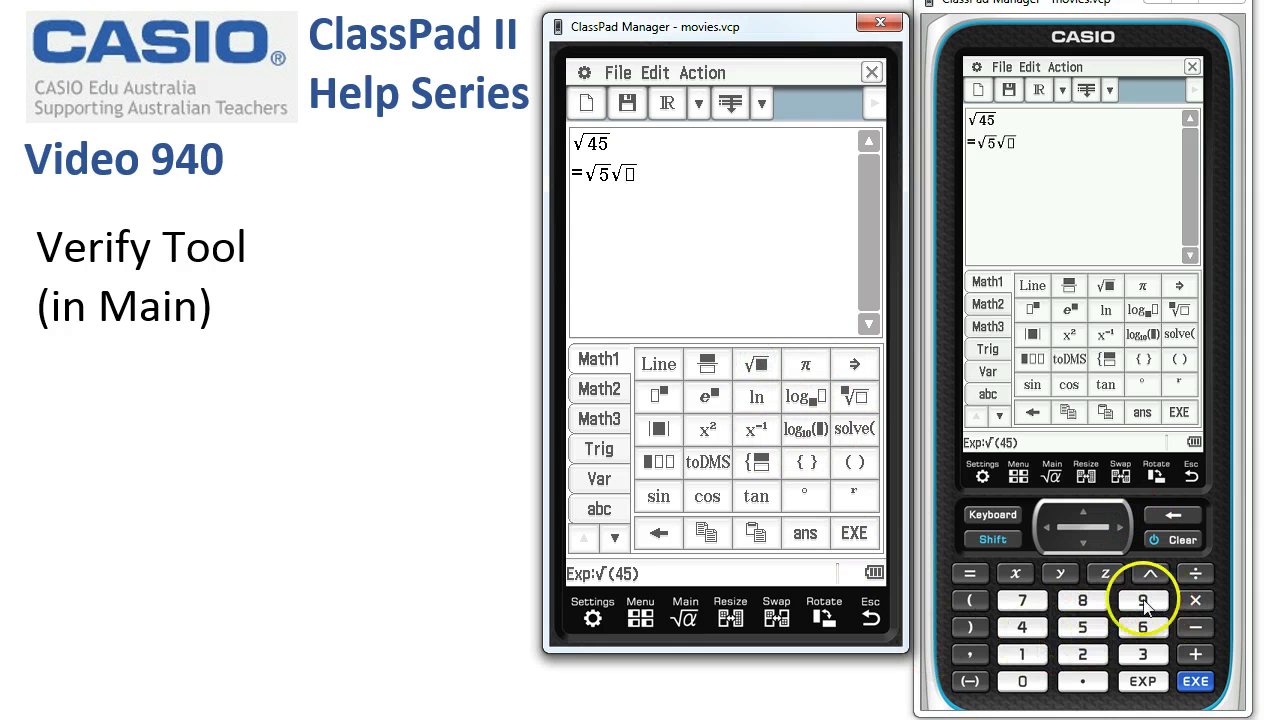
pyautogui.click(1146, 601)
pyautogui.click(855, 533)
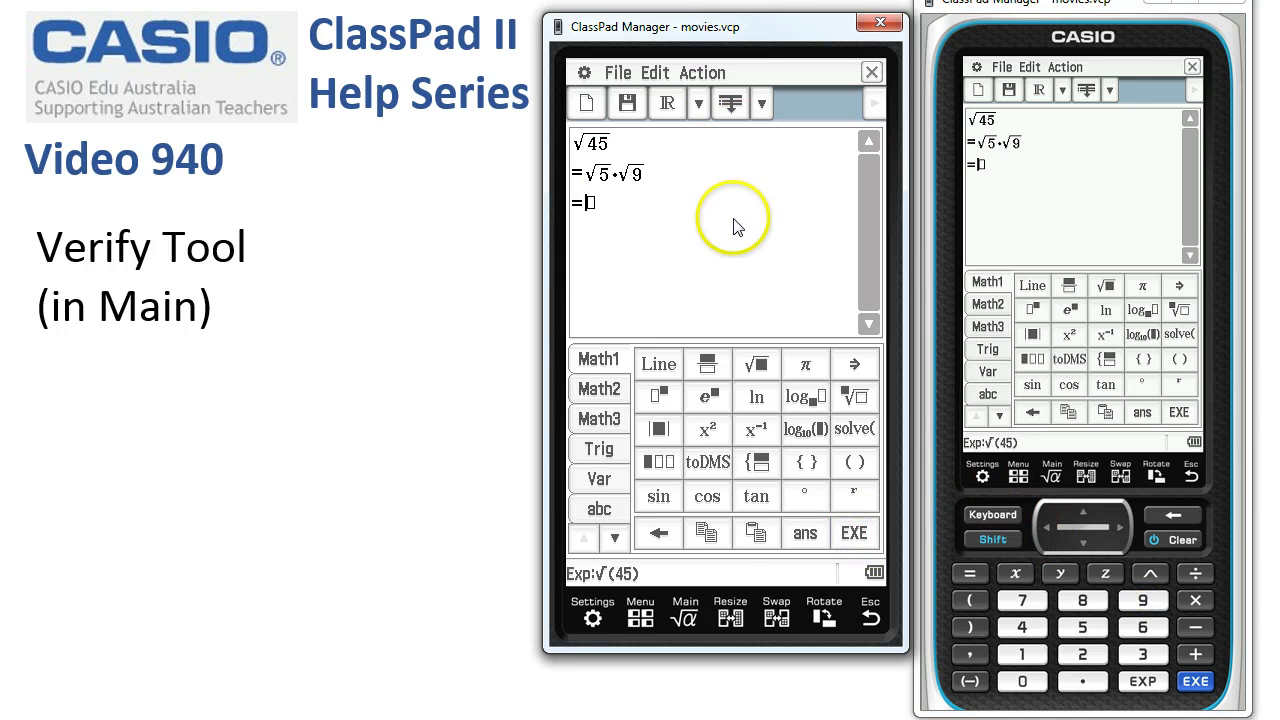
pyautogui.click(795, 262)
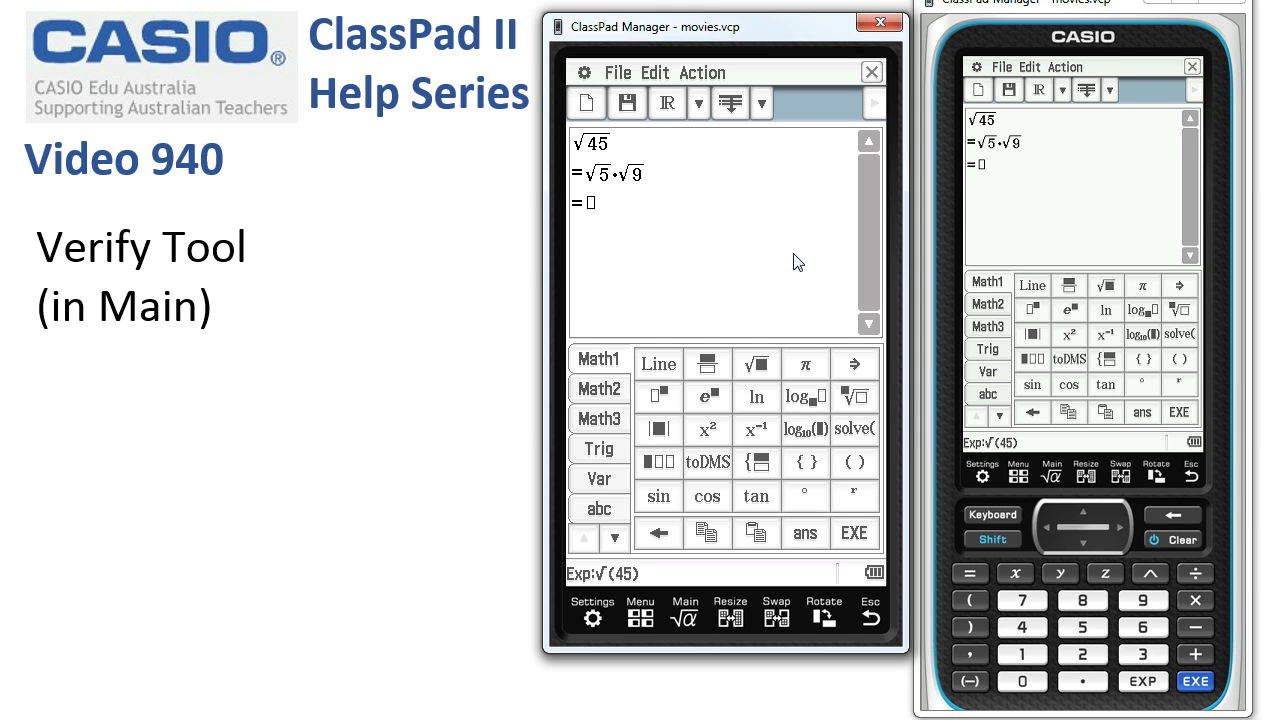
pyautogui.doubleClick(609, 178)
pyautogui.click(1022, 628)
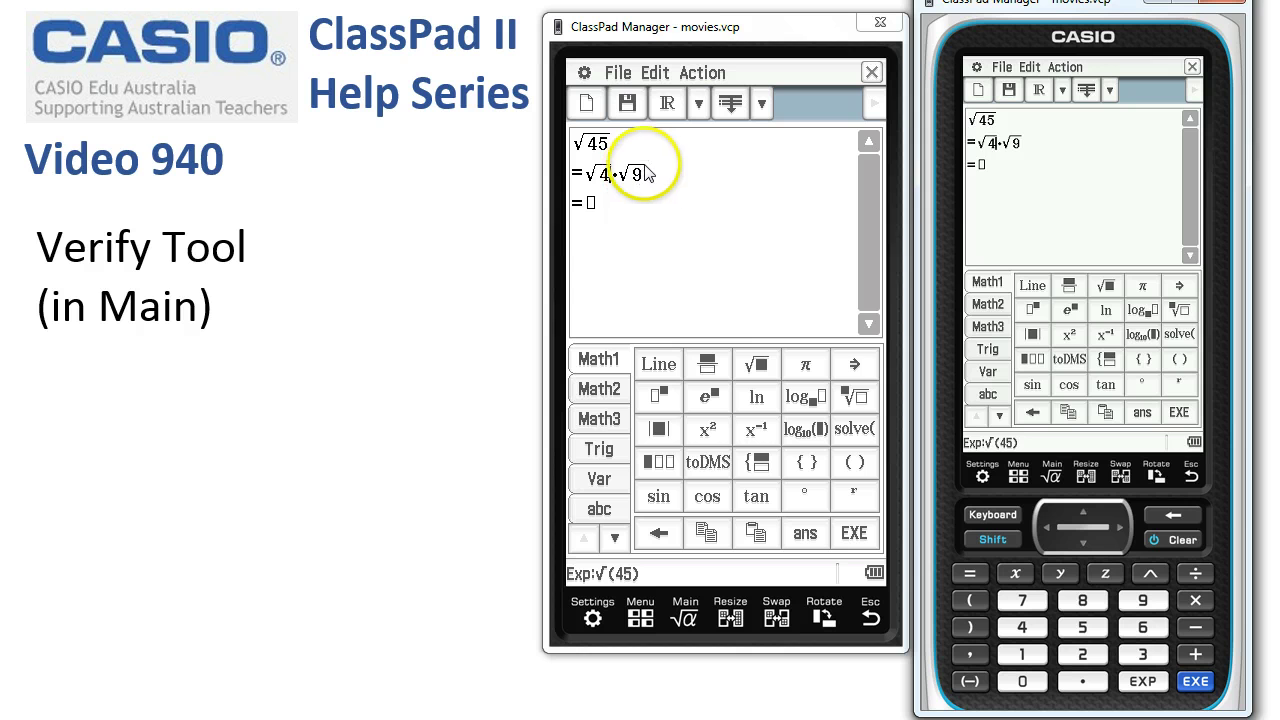
pyautogui.click(854, 536)
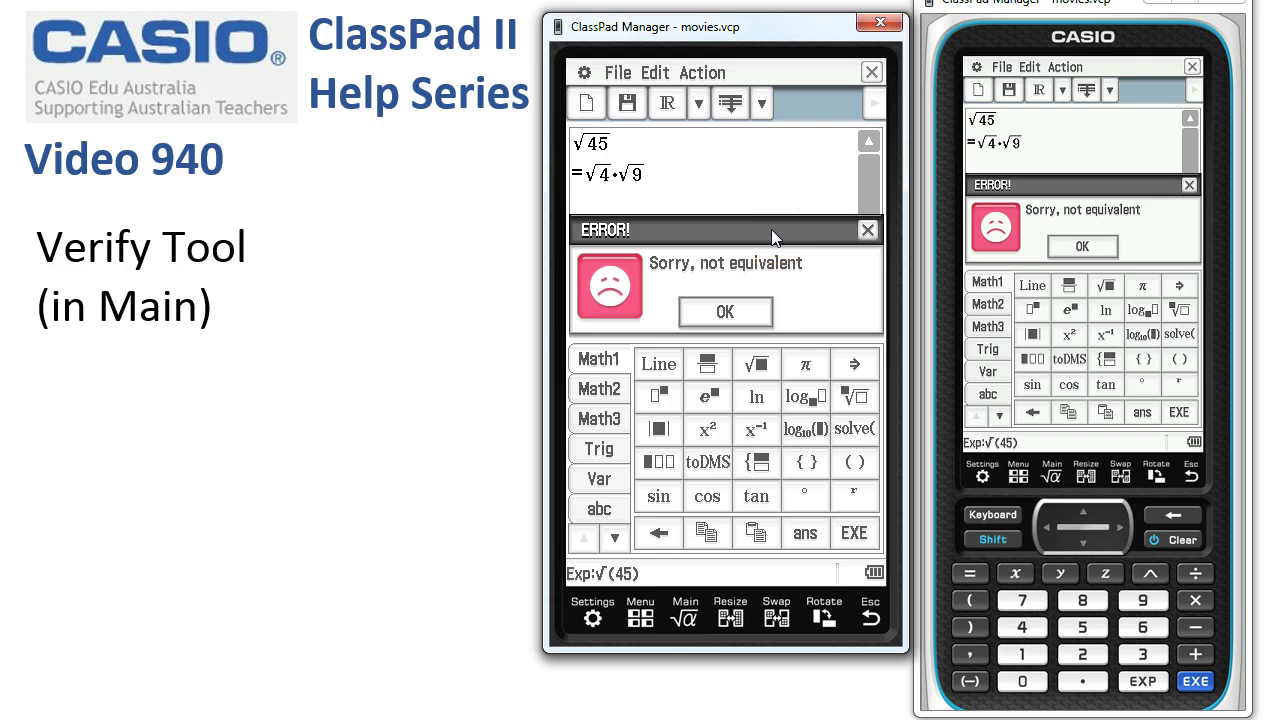
pyautogui.click(750, 314)
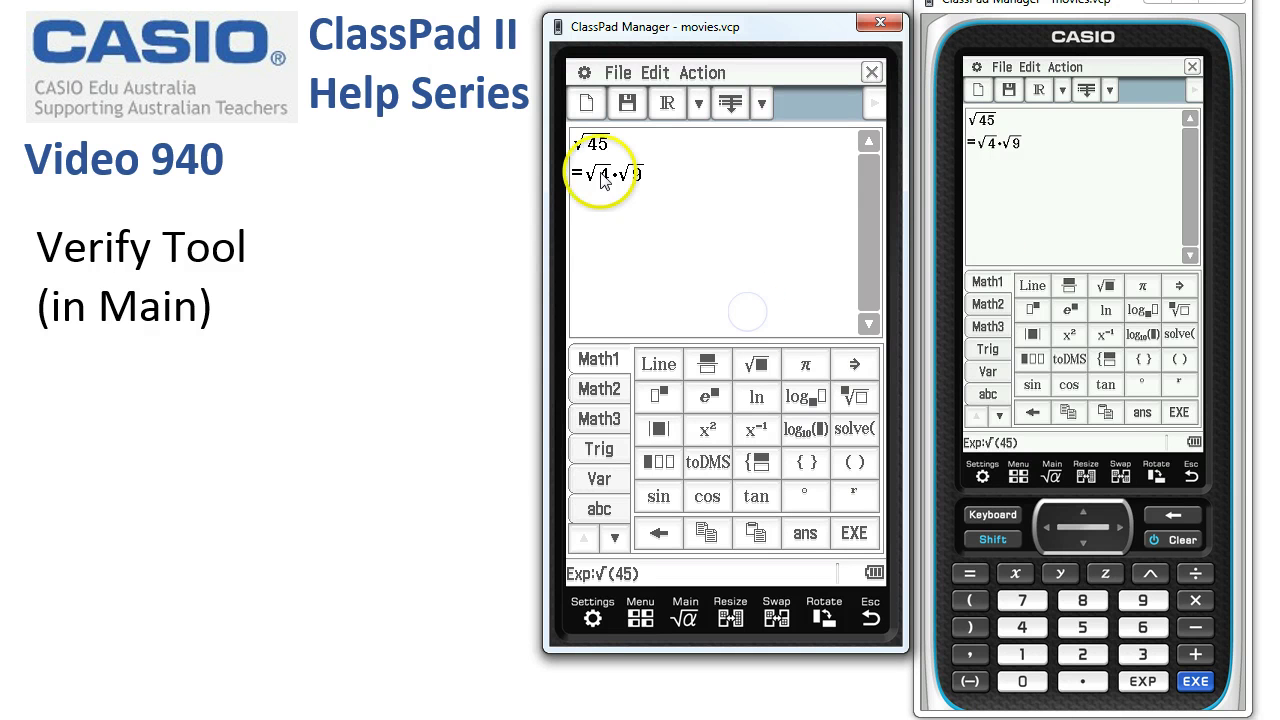
pyautogui.moveTo(590, 173); pyautogui.dragTo(599, 183)
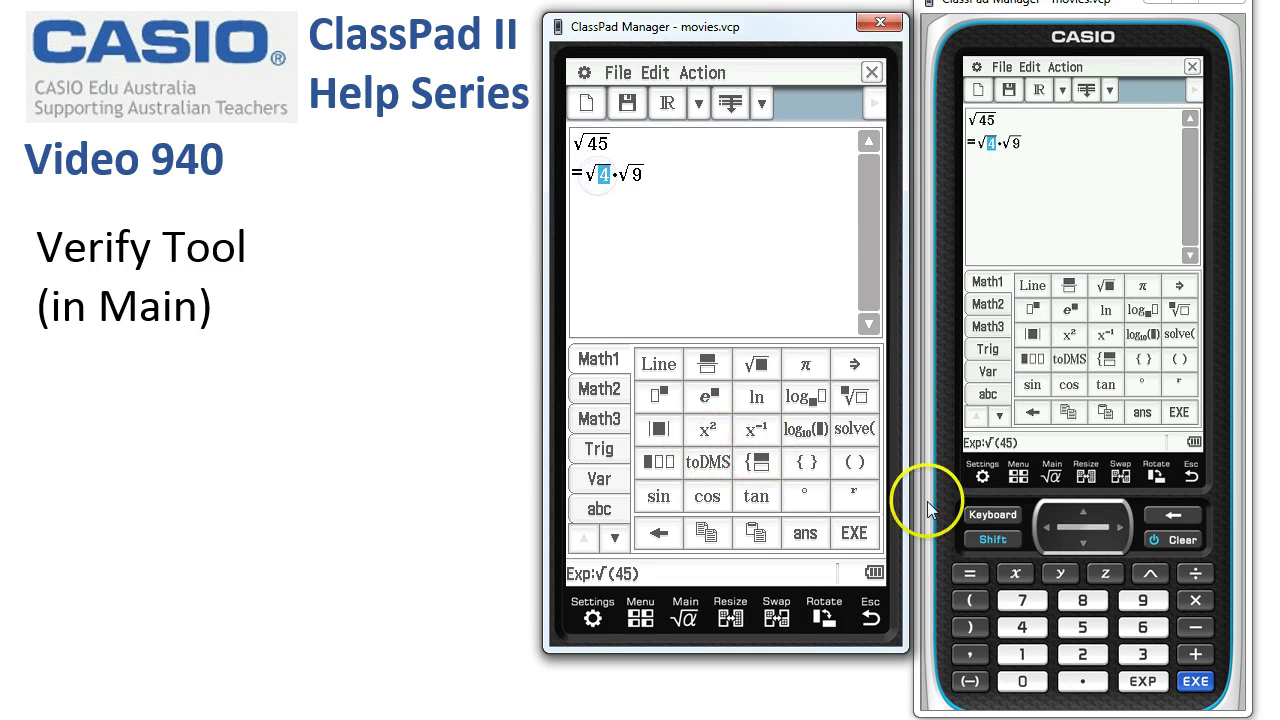
pyautogui.click(1080, 628)
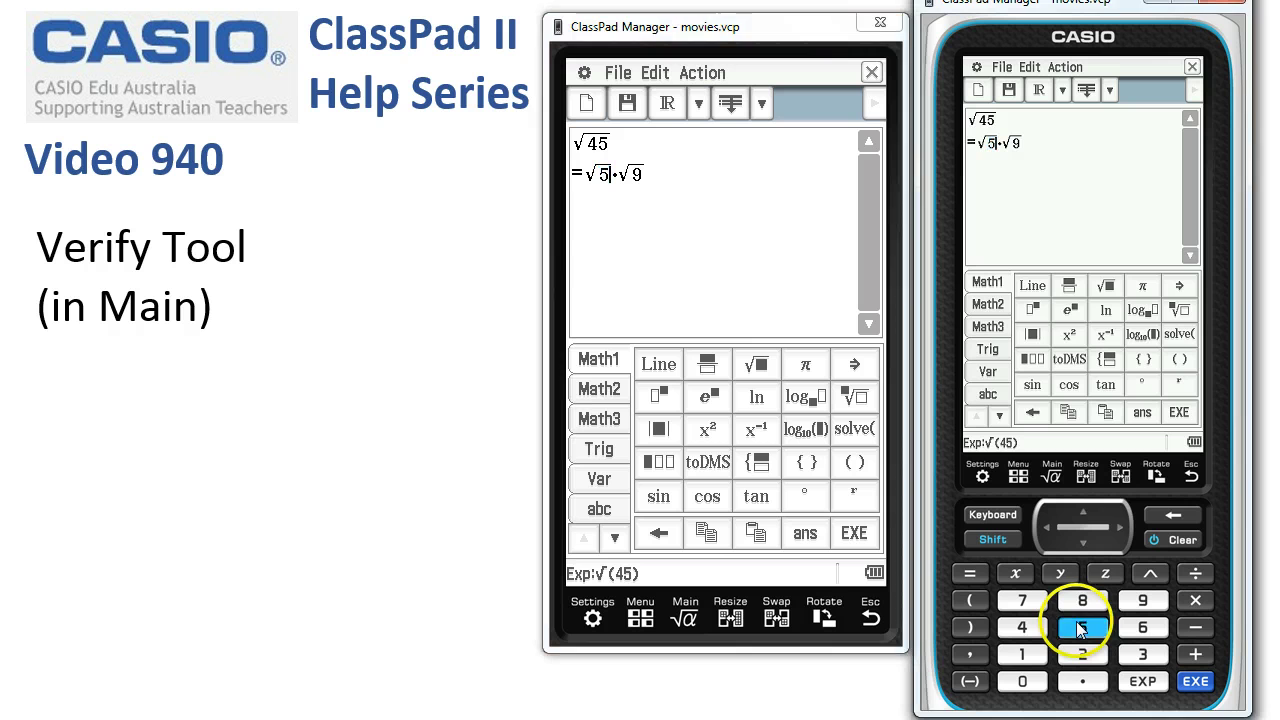
pyautogui.click(853, 533)
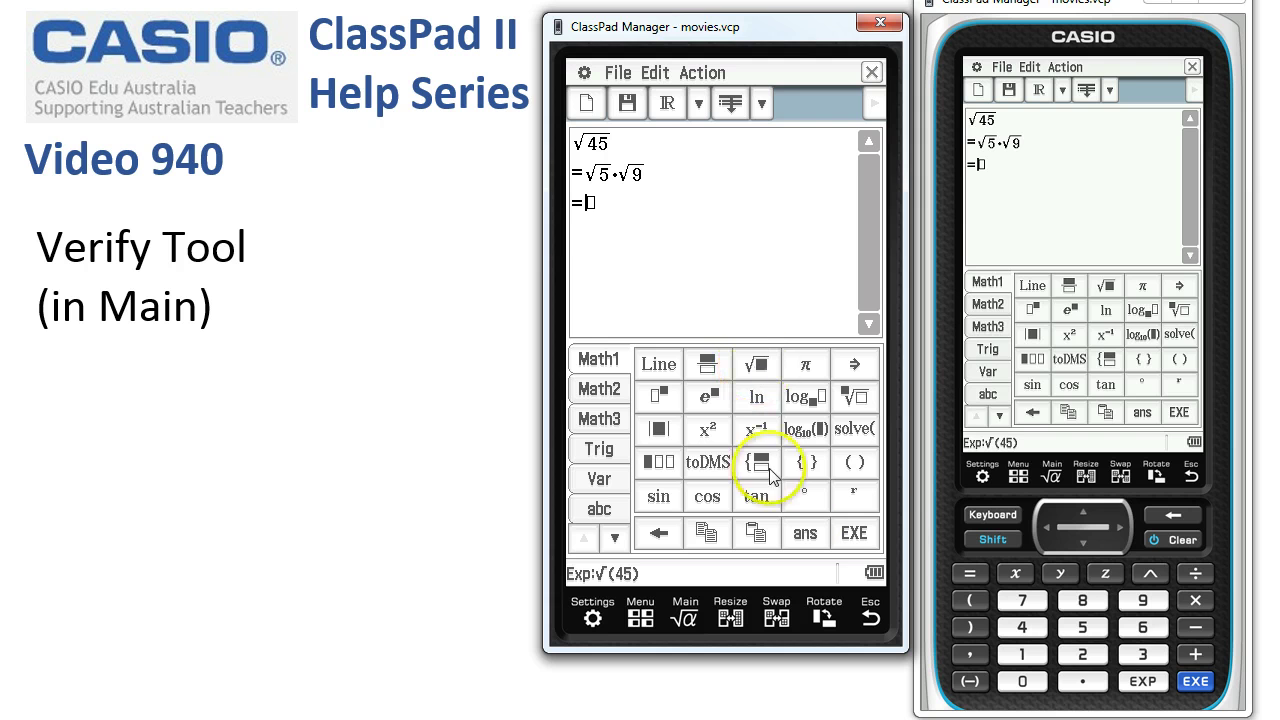
# Step: Key in 3·√5 on the new equals line and verify it
pyautogui.click(1143, 655)
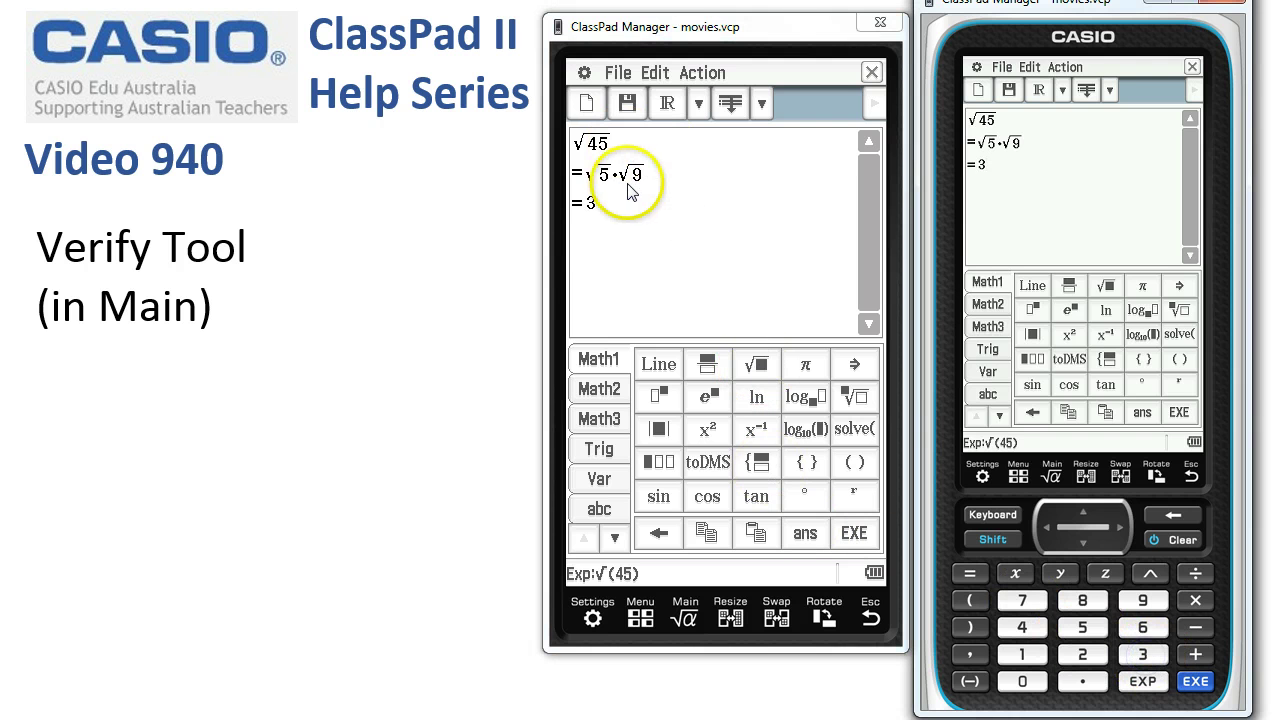
pyautogui.click(757, 364)
pyautogui.click(1082, 627)
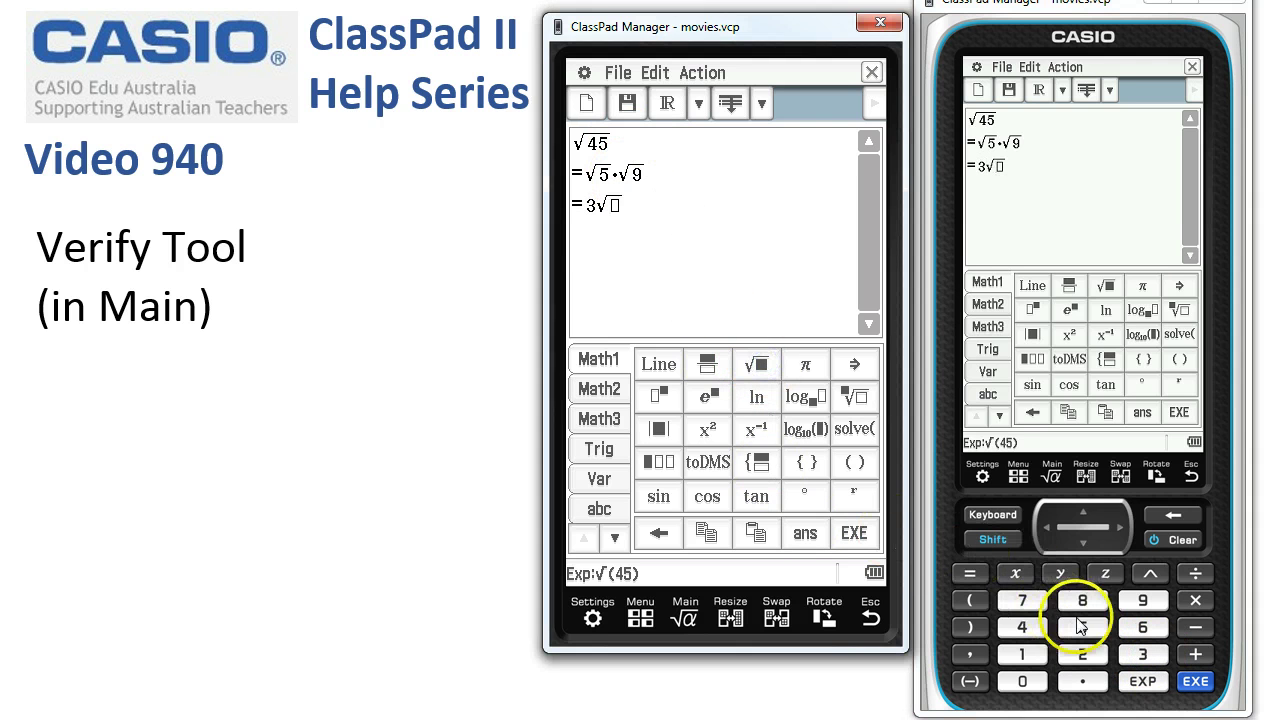
pyautogui.click(1196, 681)
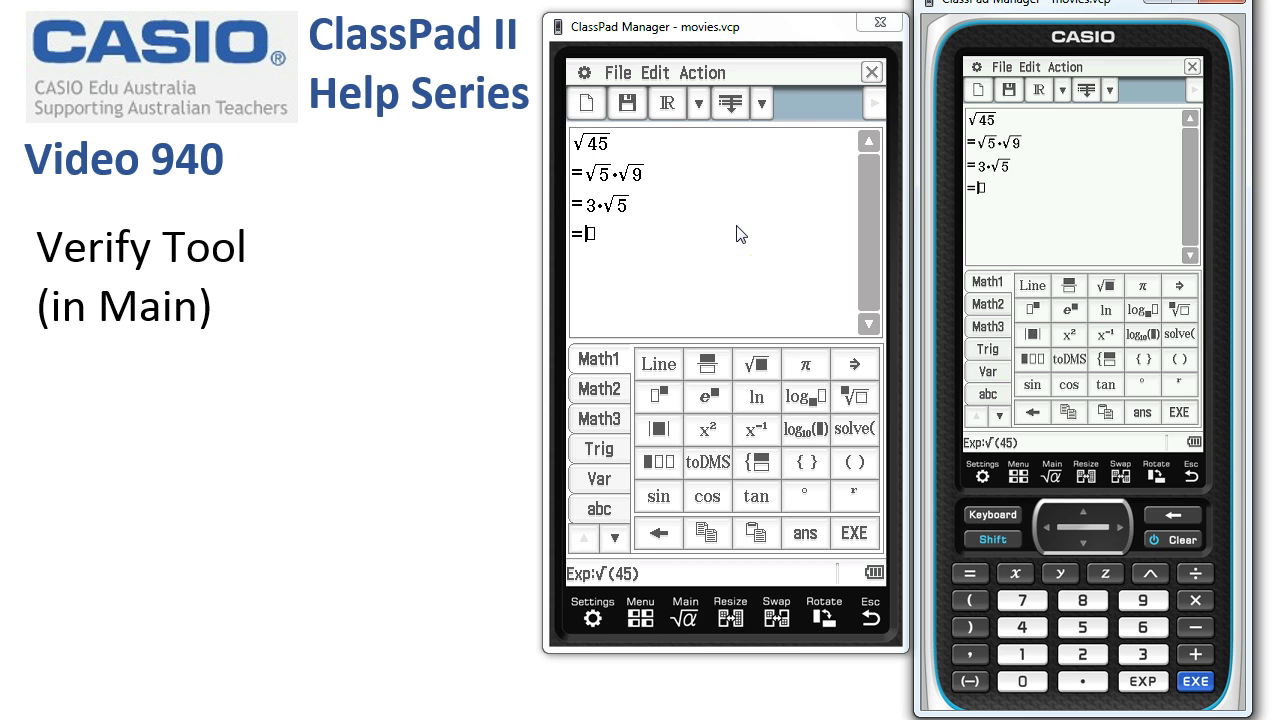
pyautogui.click(830, 114)
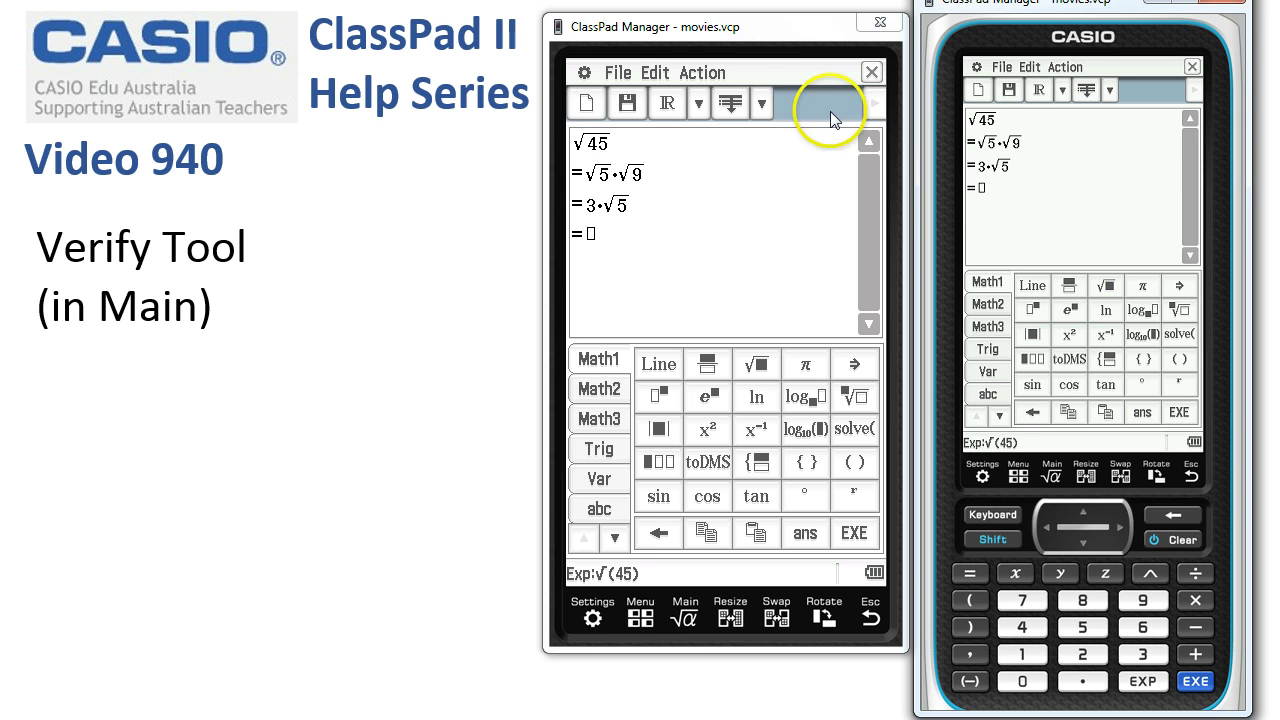
# Step: Copy x²+y²+2x−4y=11 from Main and reopen a blank Verify screen
pyautogui.click(872, 72)
pyautogui.moveTo(699, 155); pyautogui.dragTo(586, 145)
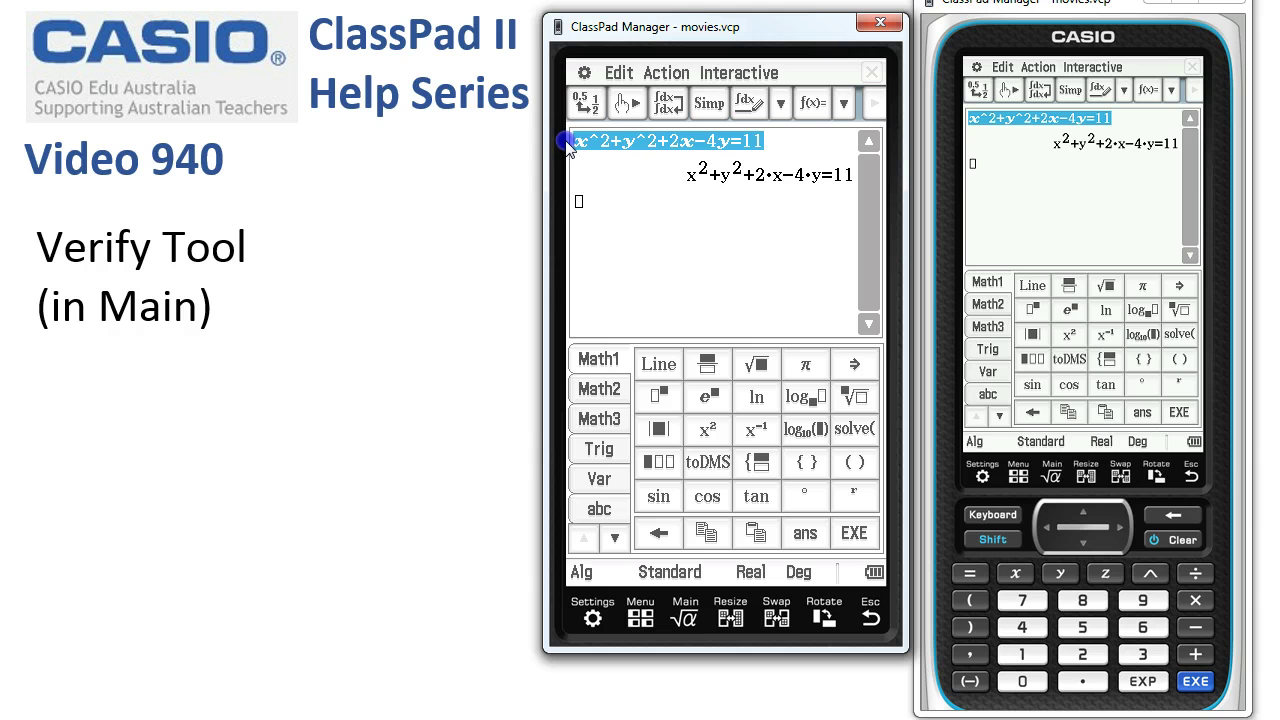
pyautogui.click(619, 73)
pyautogui.click(622, 148)
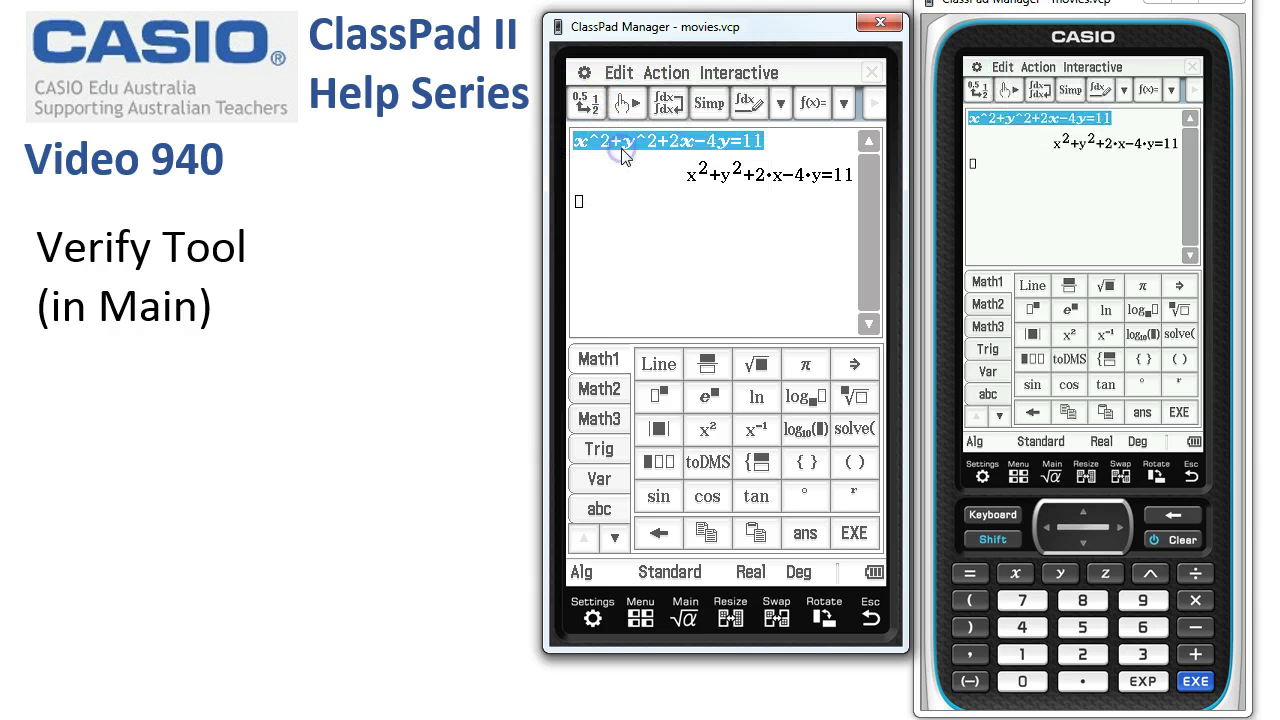
pyautogui.click(813, 104)
pyautogui.click(752, 222)
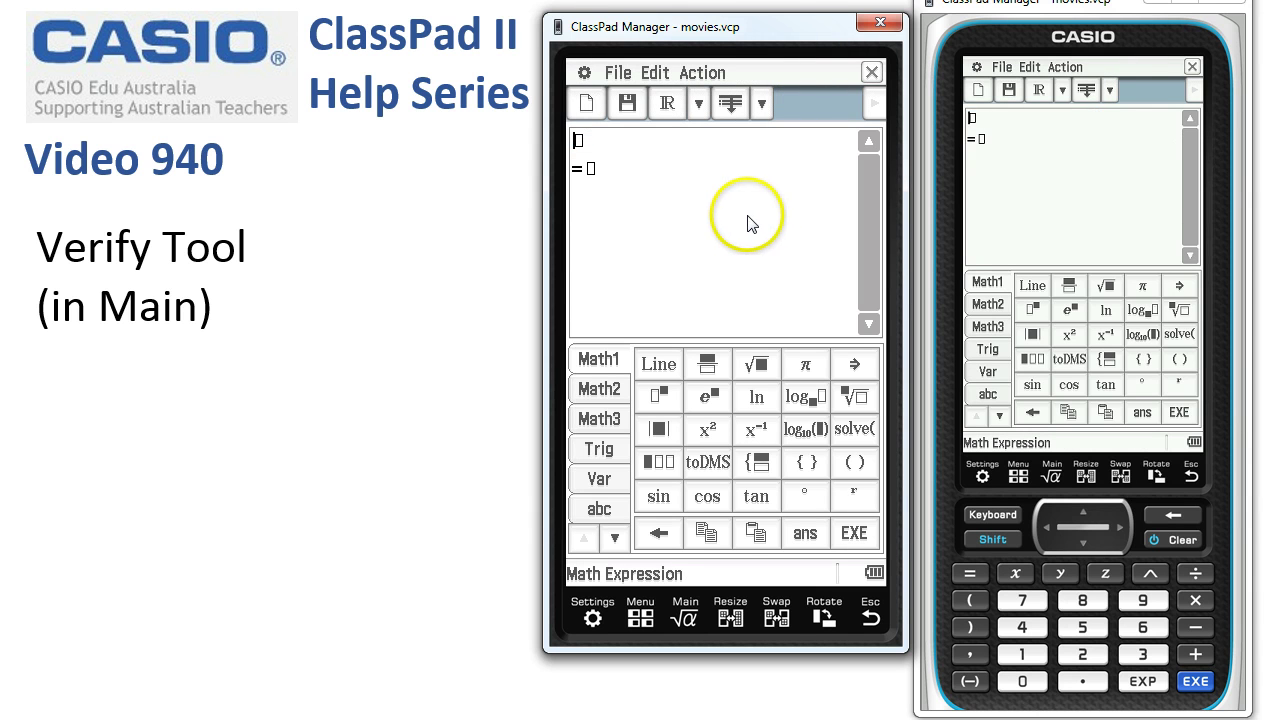
# Step: Paste the circle equation, replace '=' with '−', and confirm x²+y²+2·x−4·y−11
pyautogui.click(656, 74)
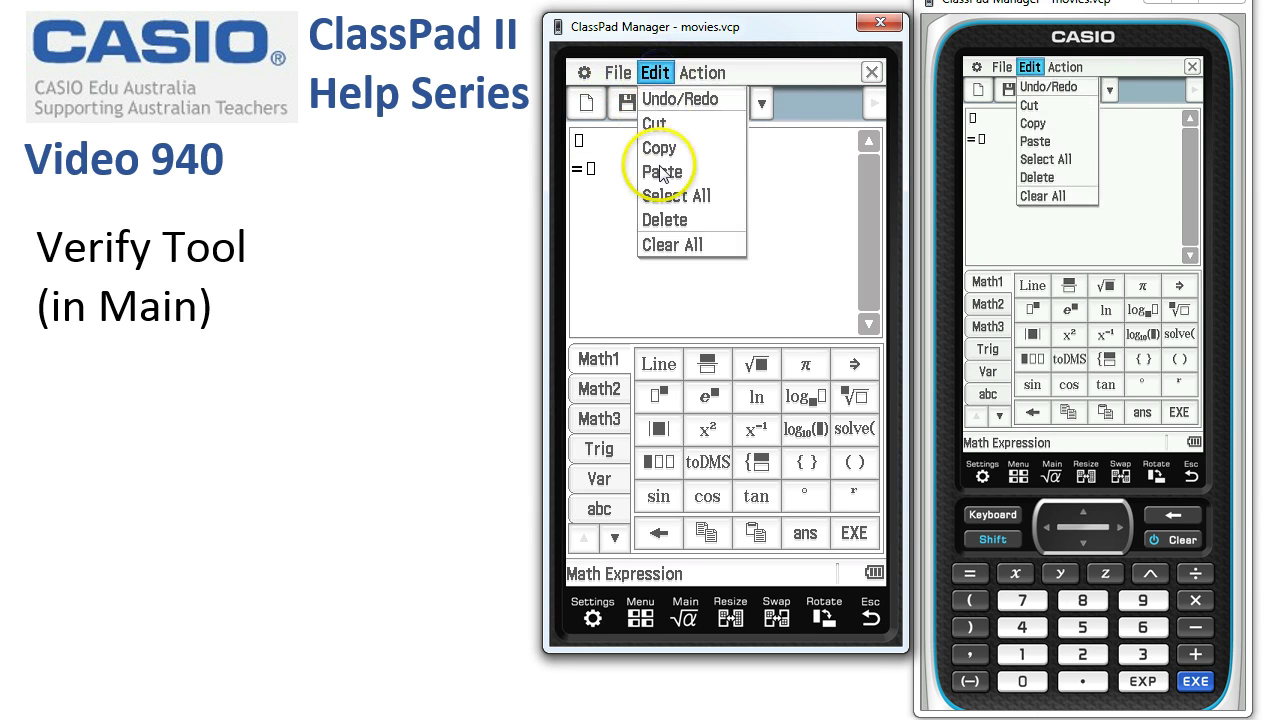
pyautogui.click(668, 175)
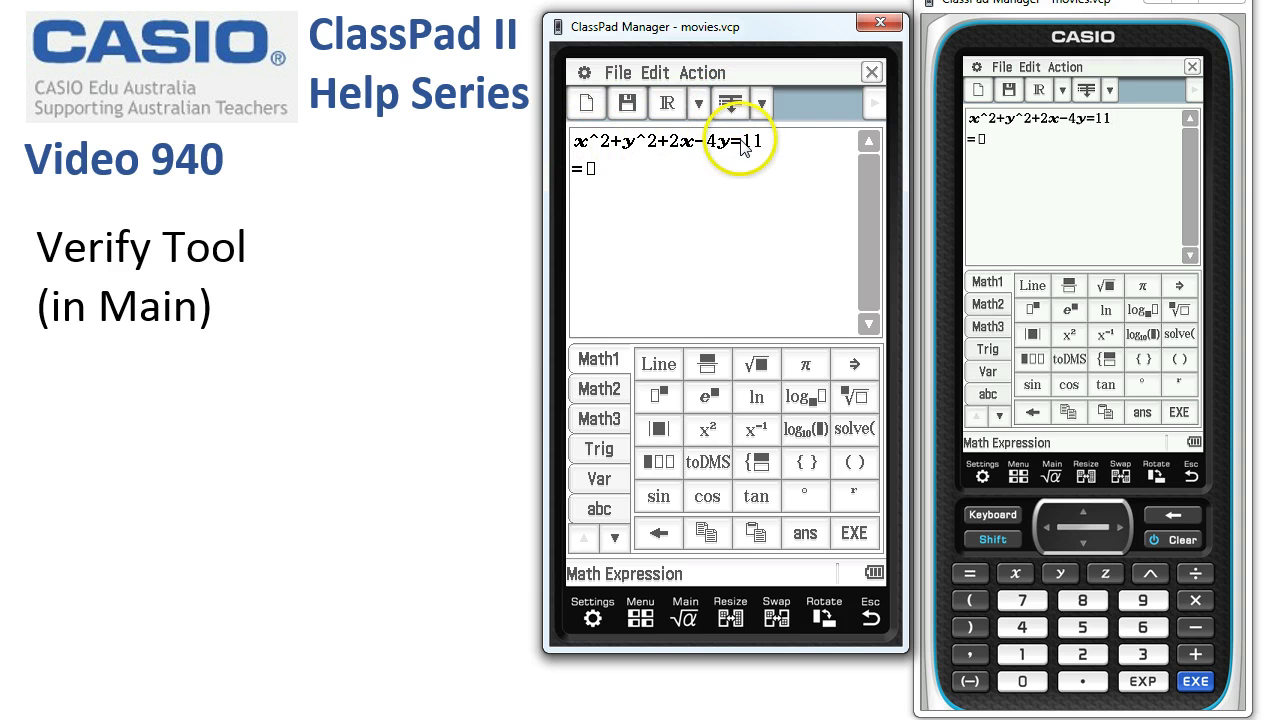
pyautogui.click(1175, 515)
pyautogui.click(1195, 627)
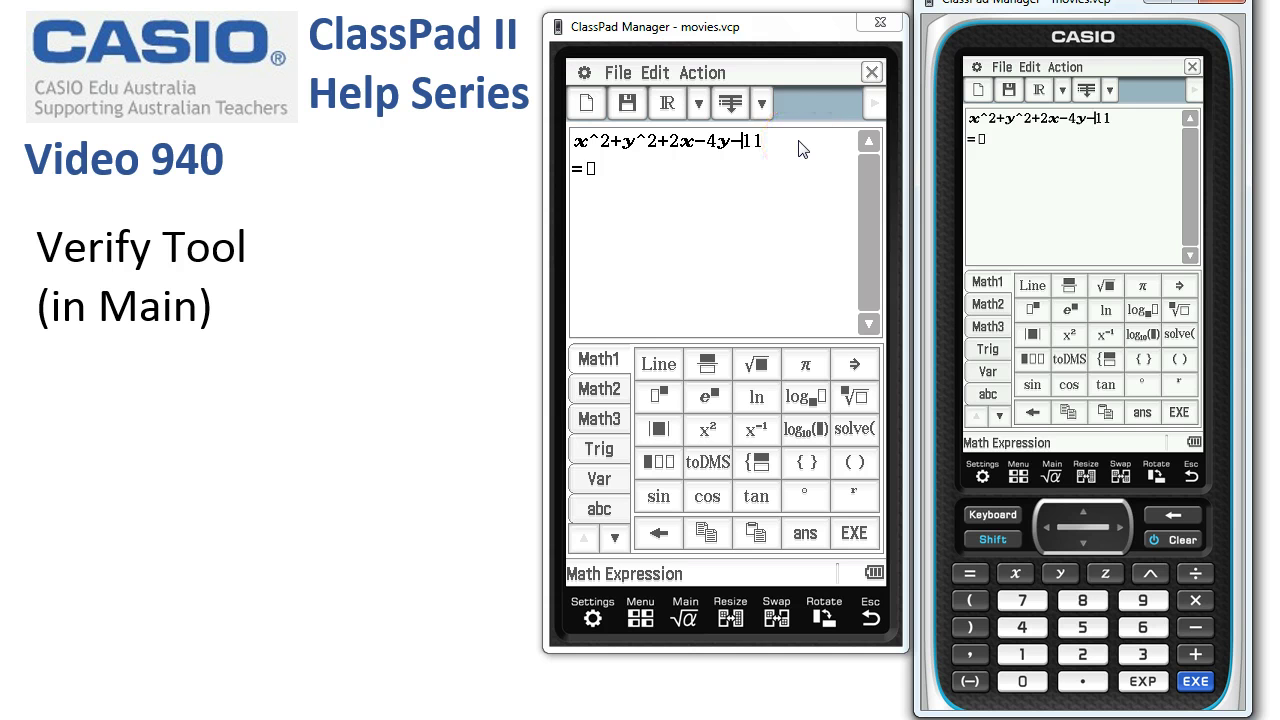
pyautogui.click(855, 533)
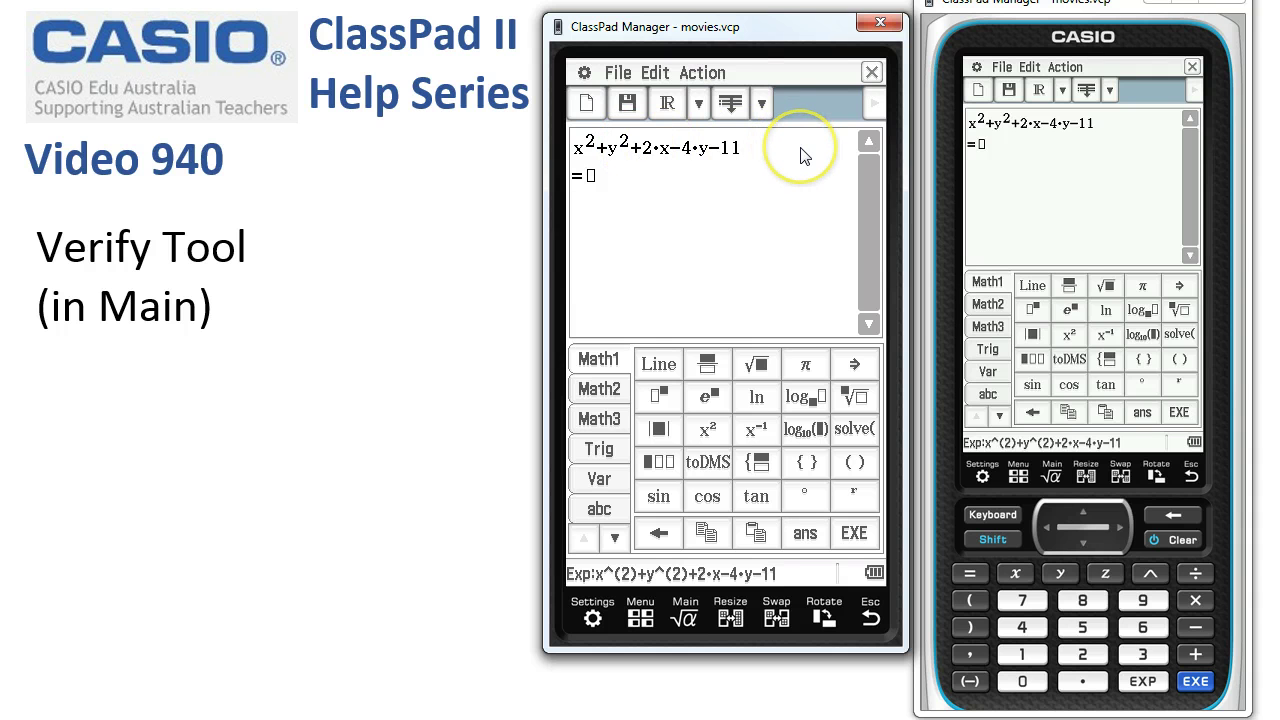
# Step: Start the new line with x²+2x
pyautogui.click(1018, 573)
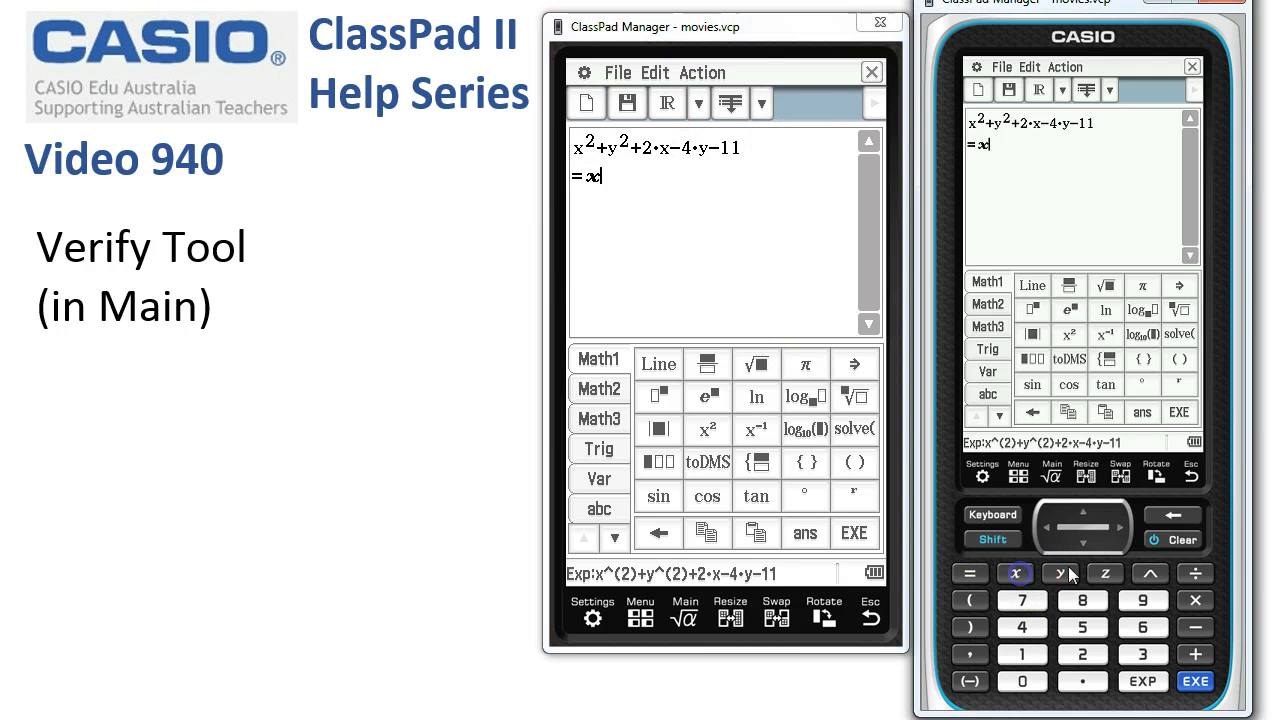
pyautogui.click(1086, 656)
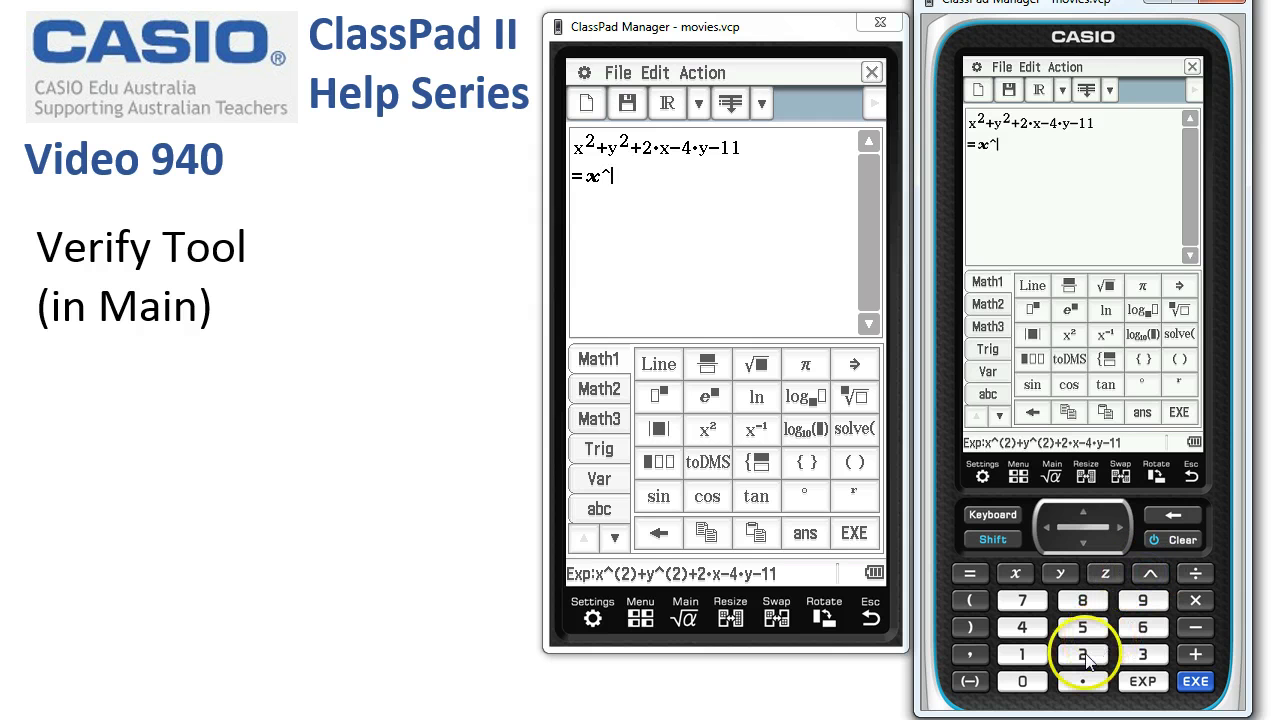
pyautogui.click(1194, 655)
pyautogui.click(1082, 655)
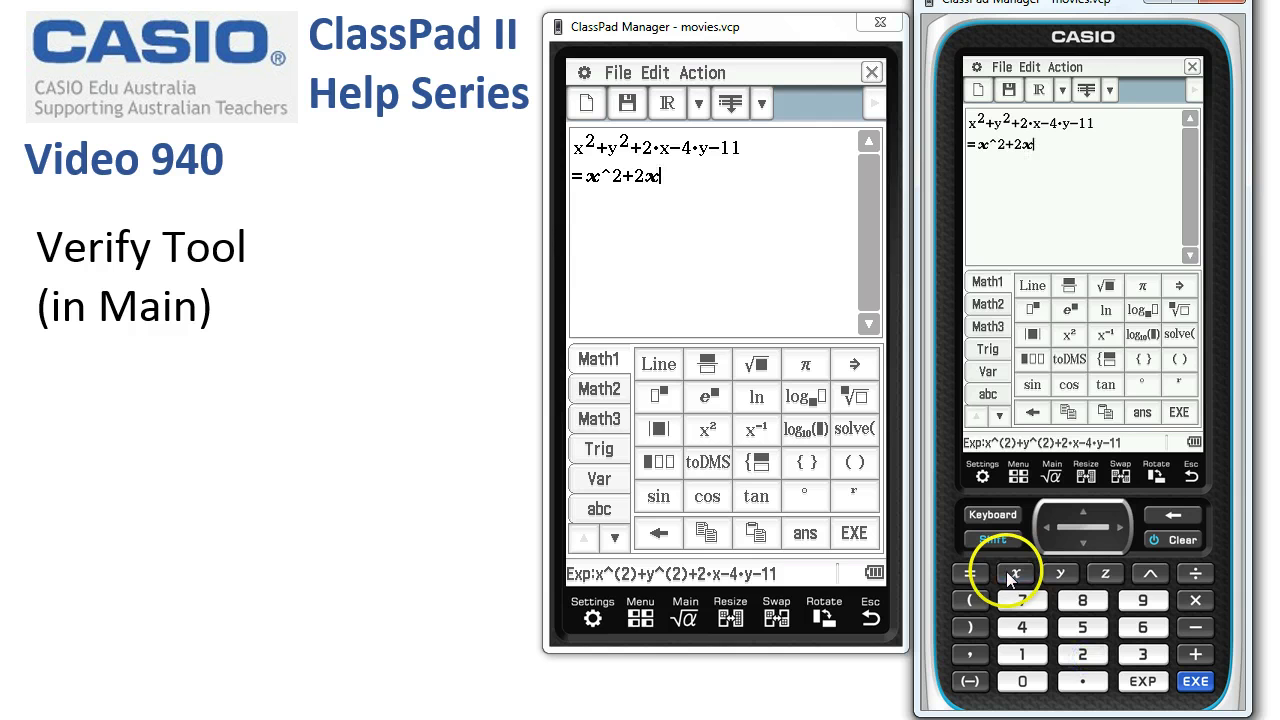
# Step: Complete the line as x²+2x+y²−4y−11 and verify it
pyautogui.click(1060, 573)
pyautogui.click(1152, 573)
pyautogui.click(1094, 657)
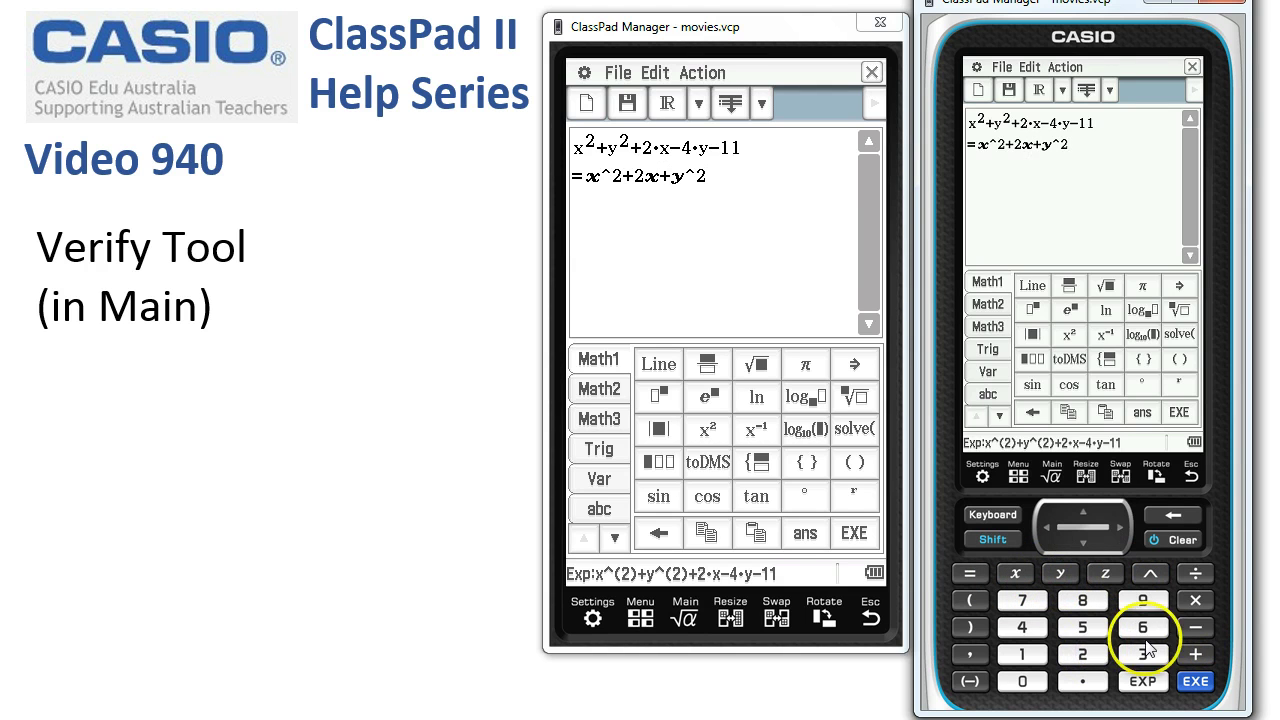
pyautogui.click(1196, 627)
pyautogui.click(1022, 627)
pyautogui.click(1060, 573)
pyautogui.click(1196, 627)
pyautogui.click(1022, 654)
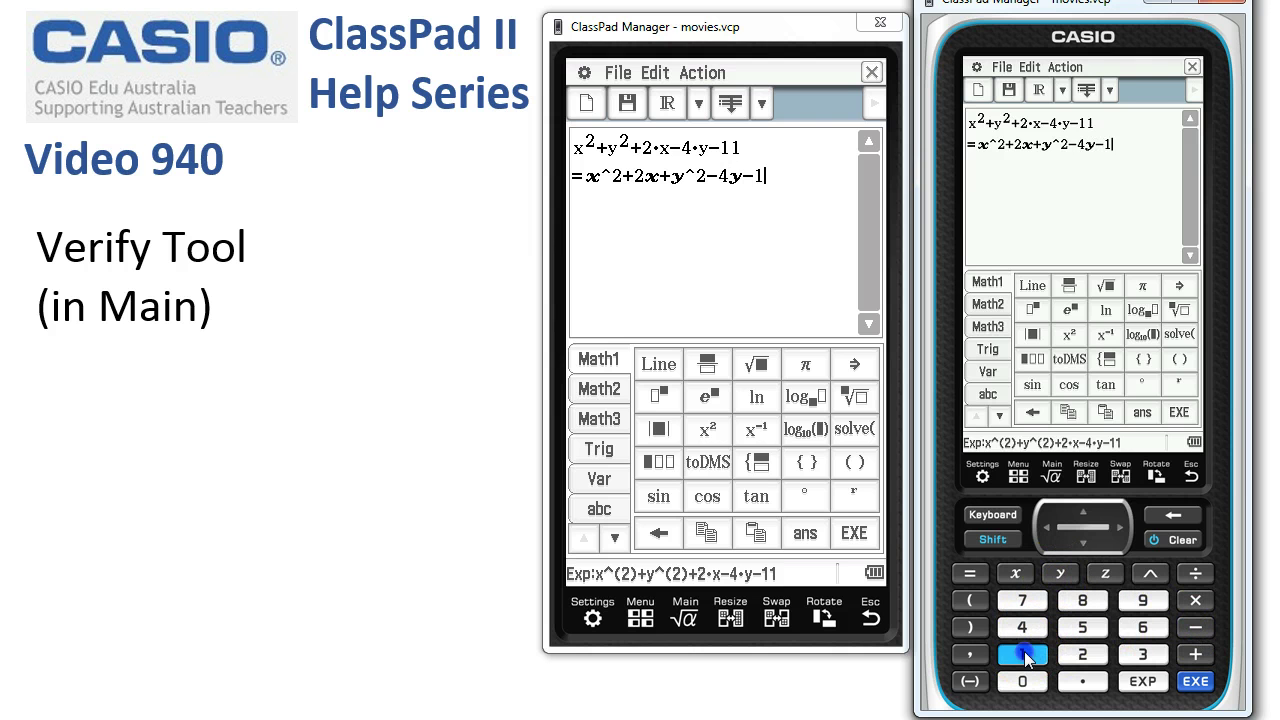
pyautogui.click(854, 533)
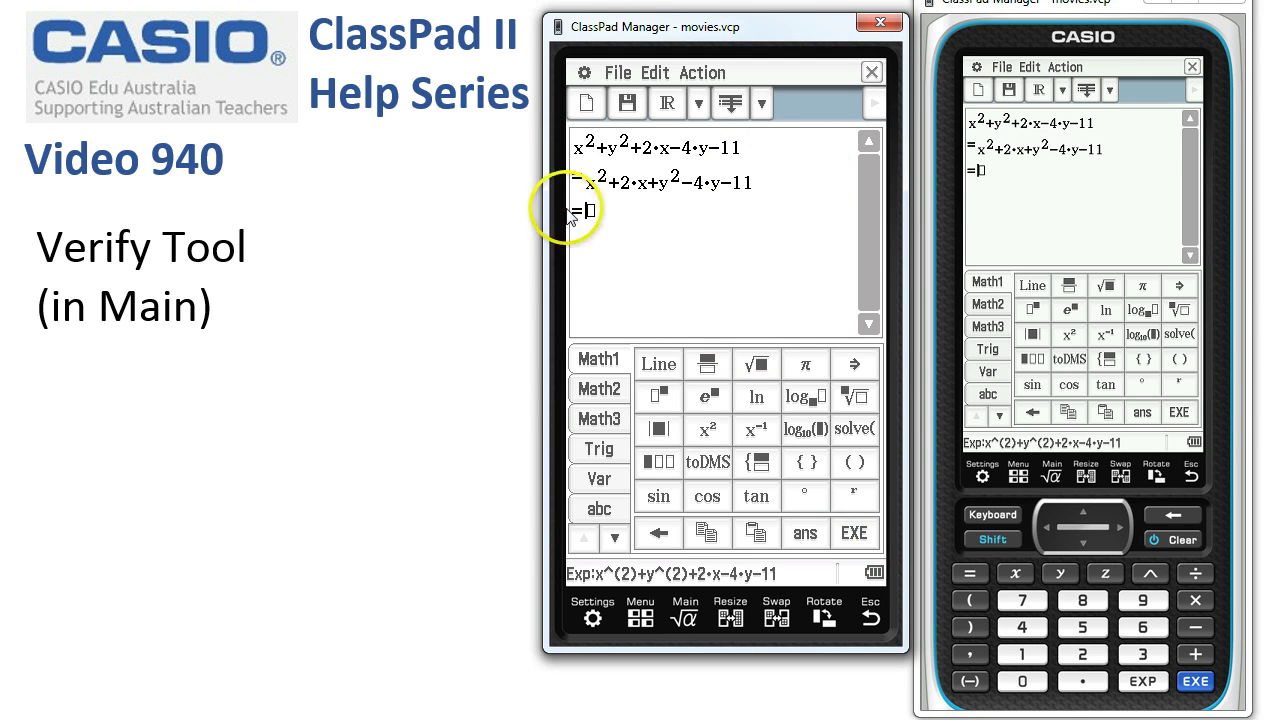
# Step: Start the new line with the squared bracket (x+1)²
pyautogui.click(644, 184)
pyautogui.moveTo(603, 190); pyautogui.dragTo(594, 190)
pyautogui.click(591, 213)
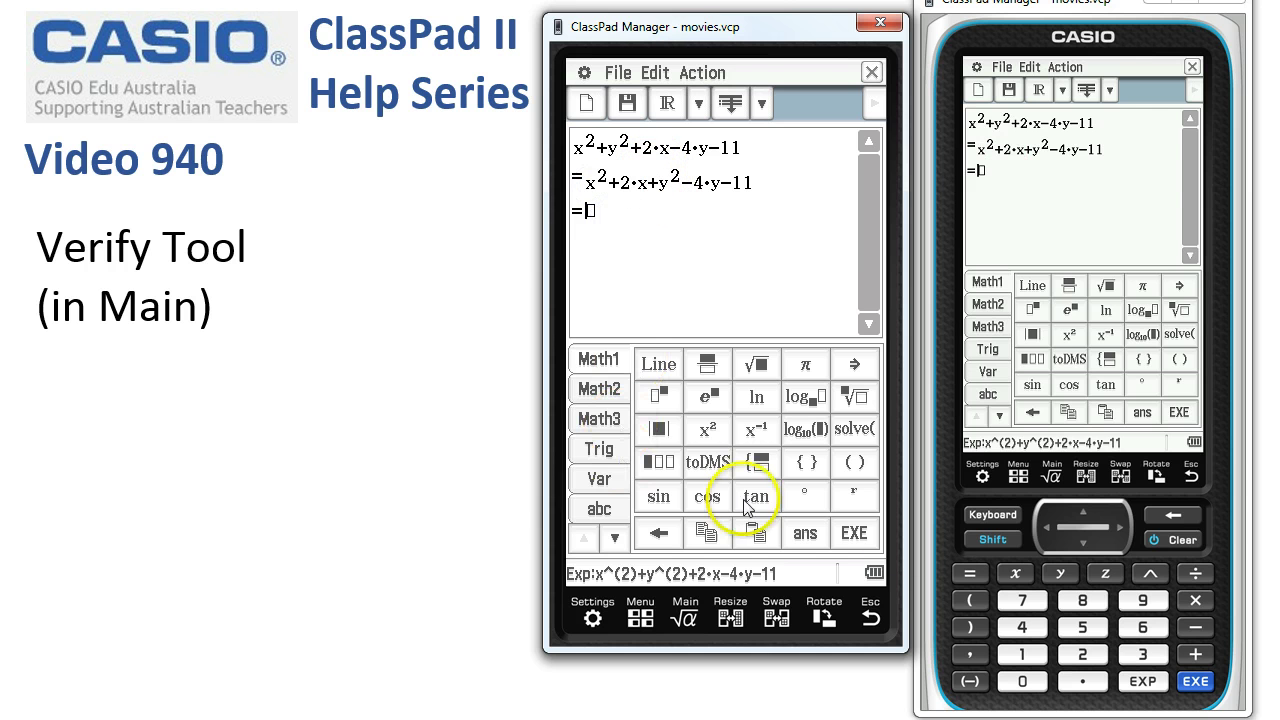
pyautogui.click(1179, 359)
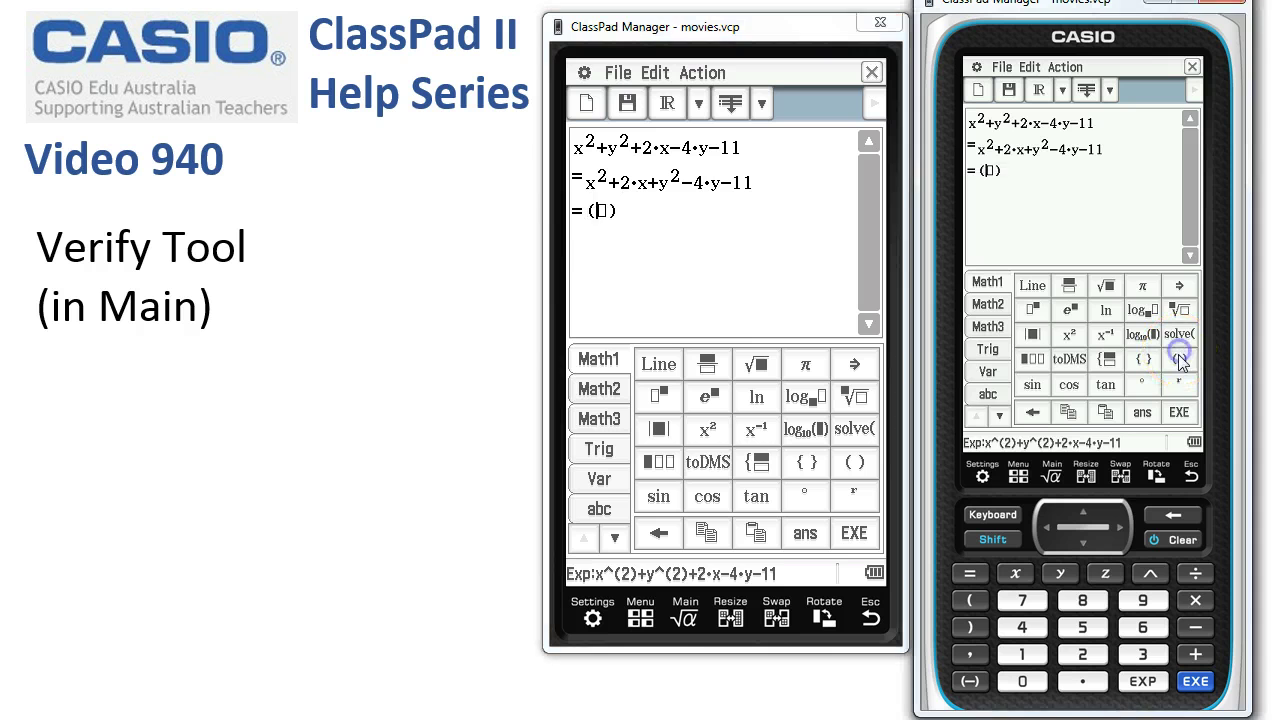
pyautogui.click(1013, 576)
pyautogui.click(1022, 654)
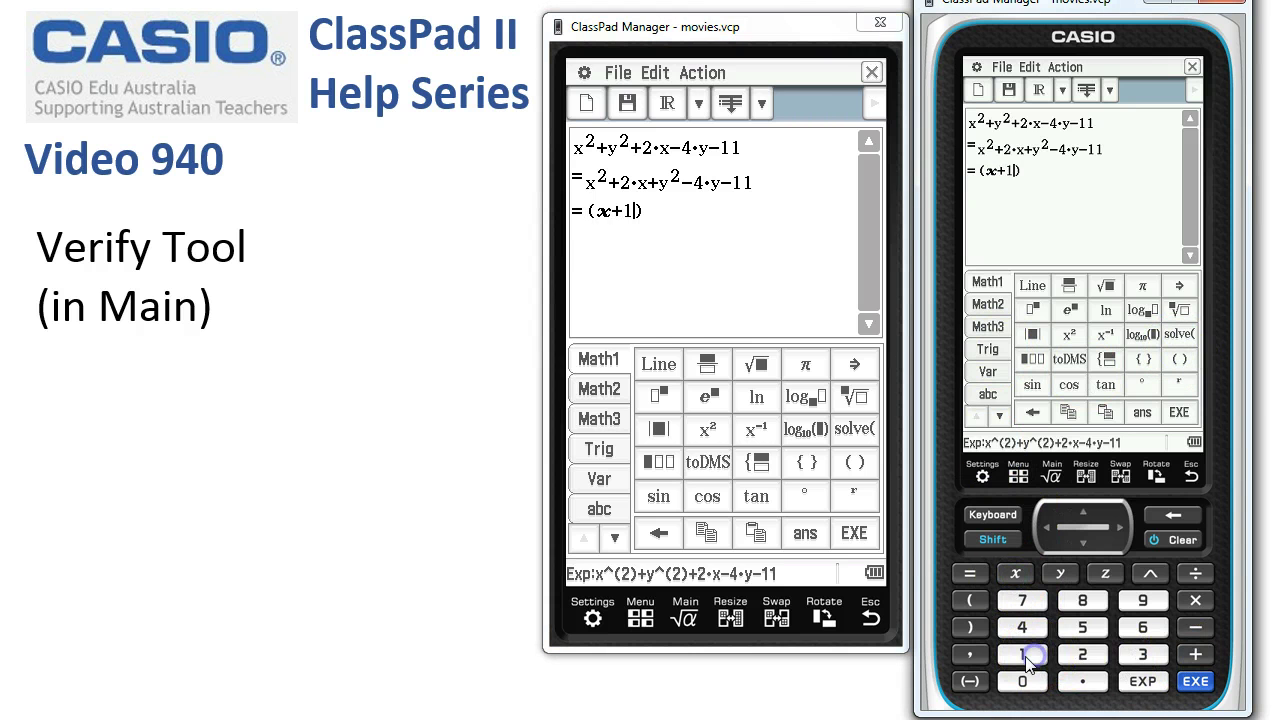
pyautogui.click(645, 210)
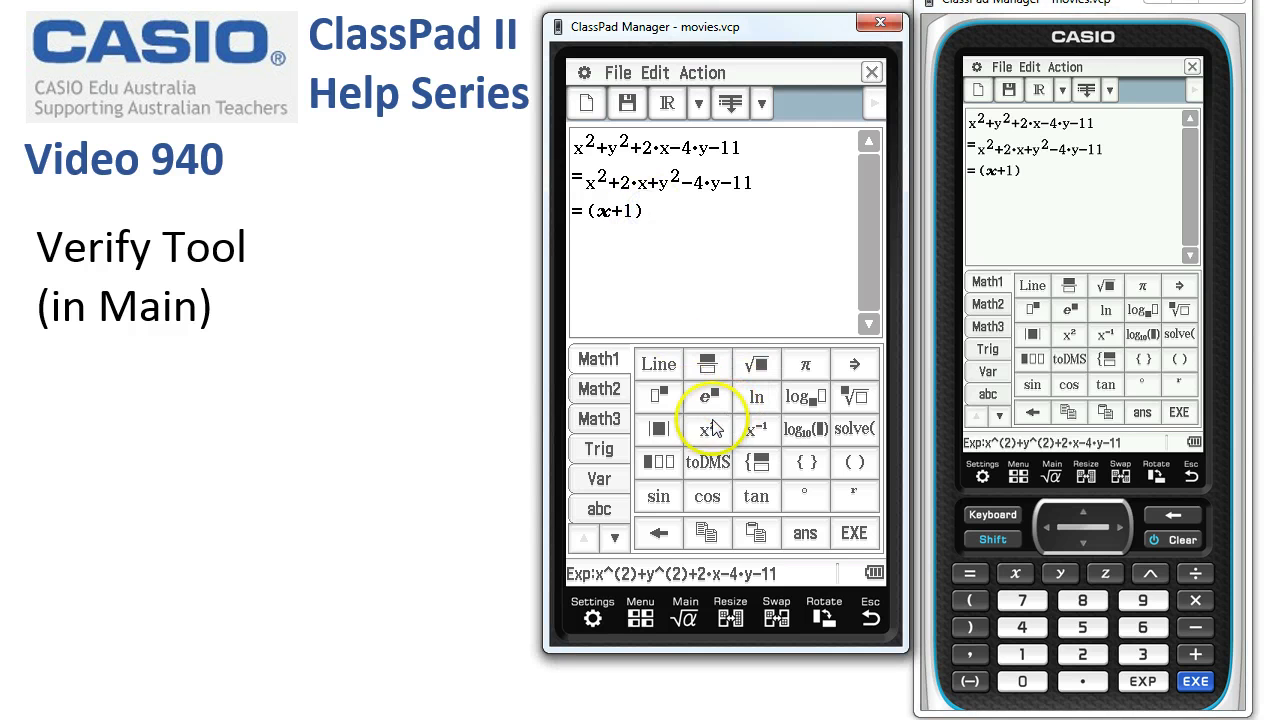
pyautogui.click(659, 396)
pyautogui.click(1082, 654)
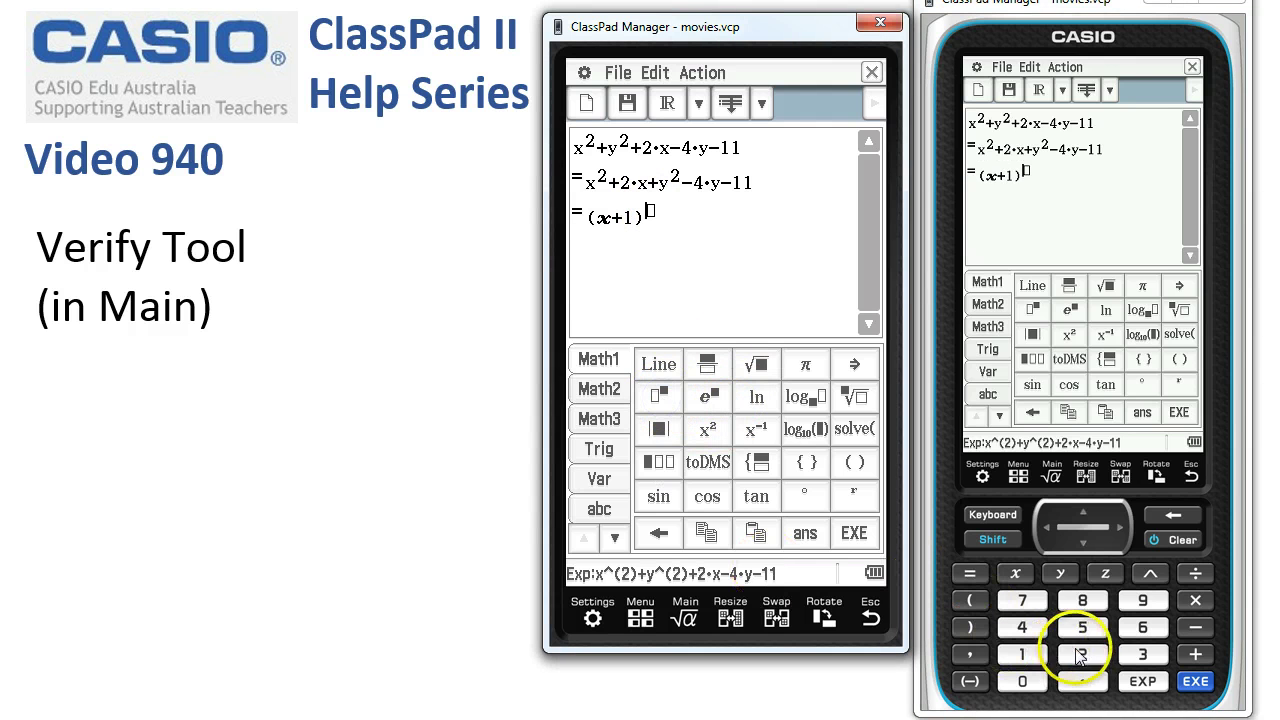
pyautogui.click(631, 224)
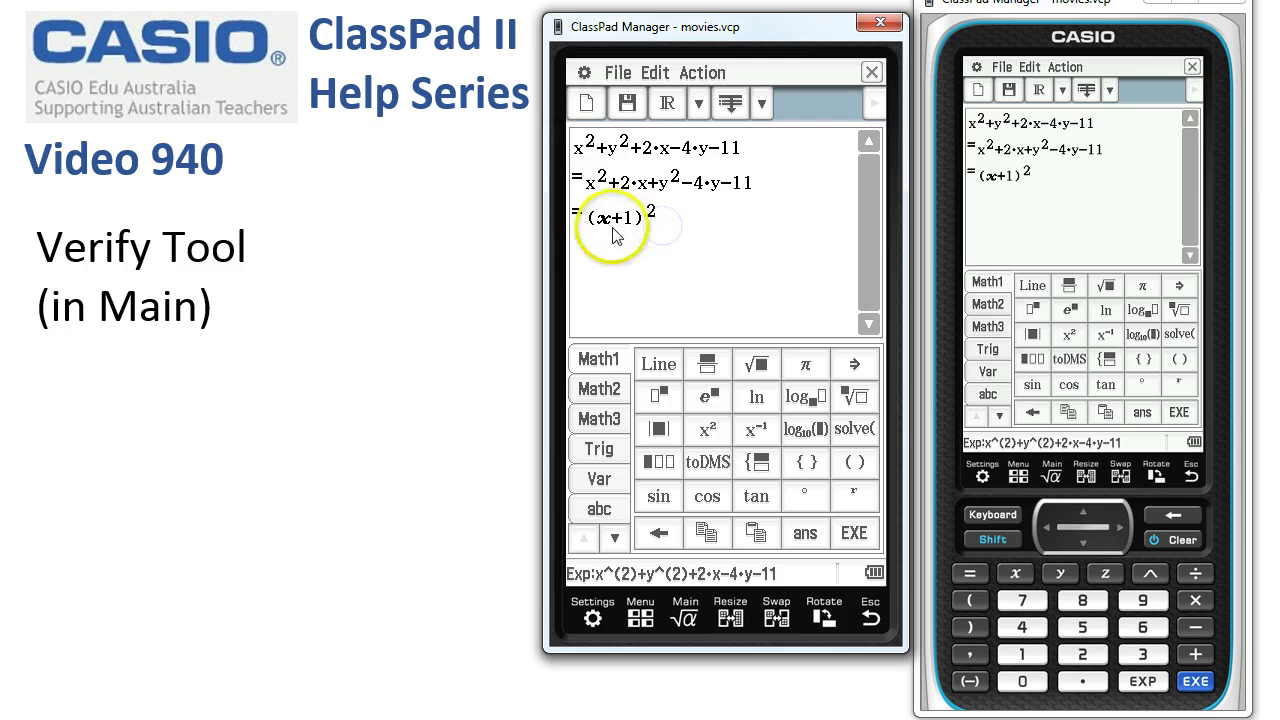
# Step: Append −1+(y−2)² after (x+1)²
pyautogui.click(1195, 627)
pyautogui.click(1022, 654)
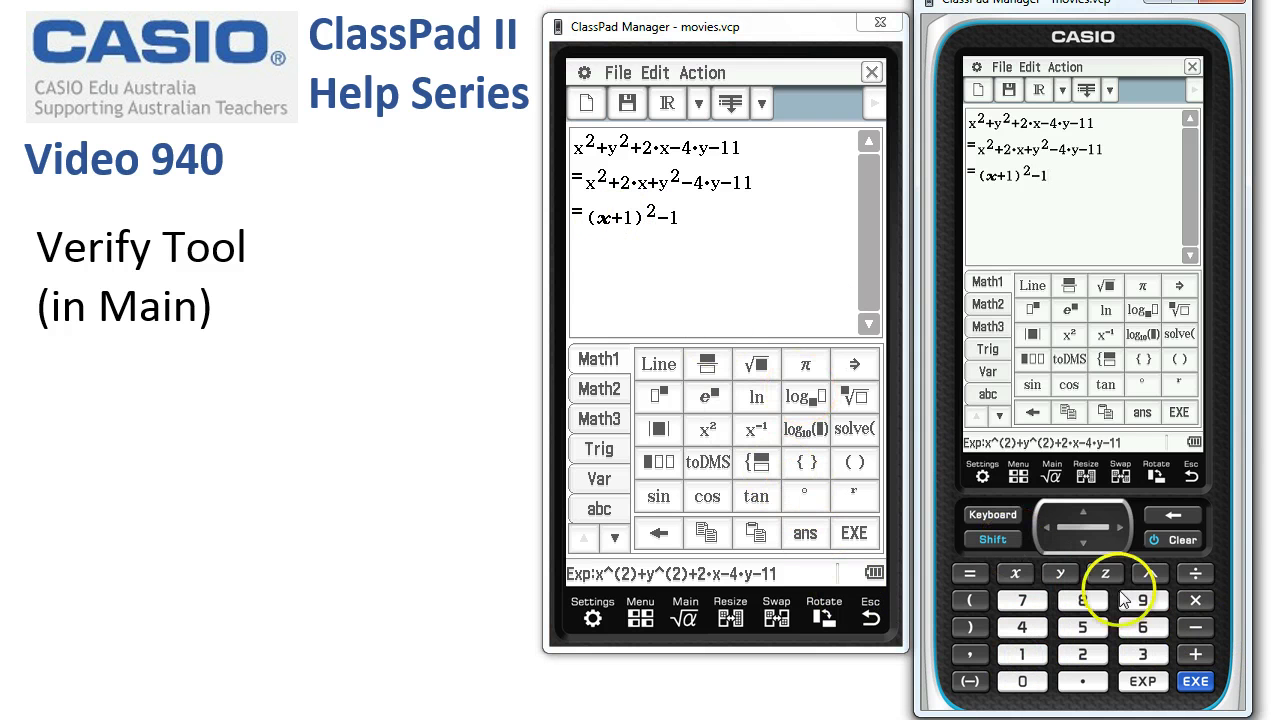
pyautogui.click(1195, 654)
pyautogui.click(1177, 359)
pyautogui.click(1060, 574)
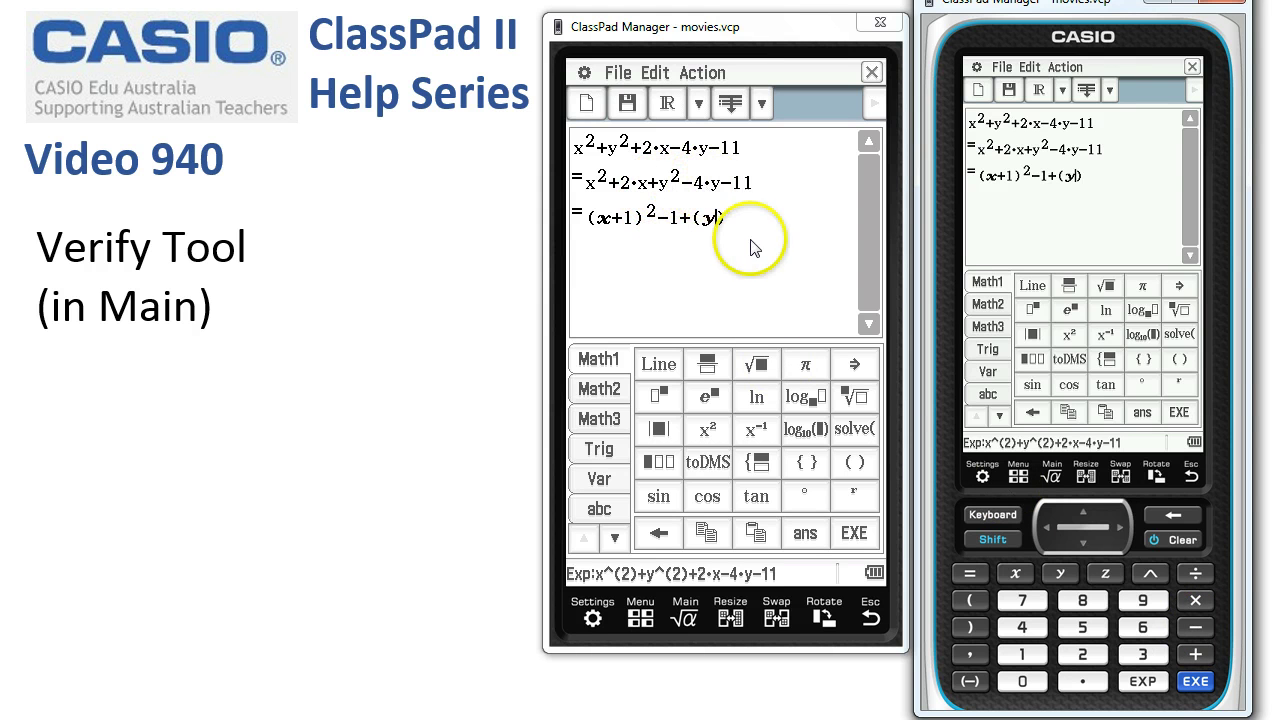
pyautogui.click(1082, 654)
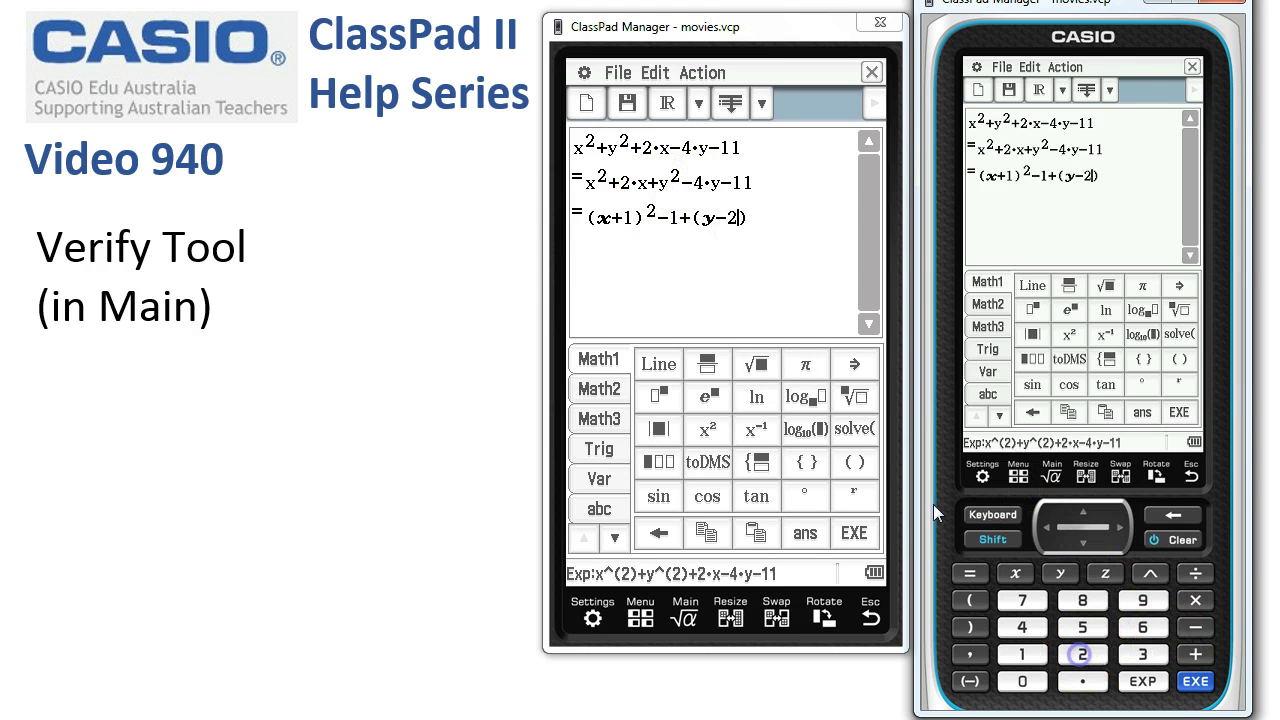
pyautogui.click(659, 396)
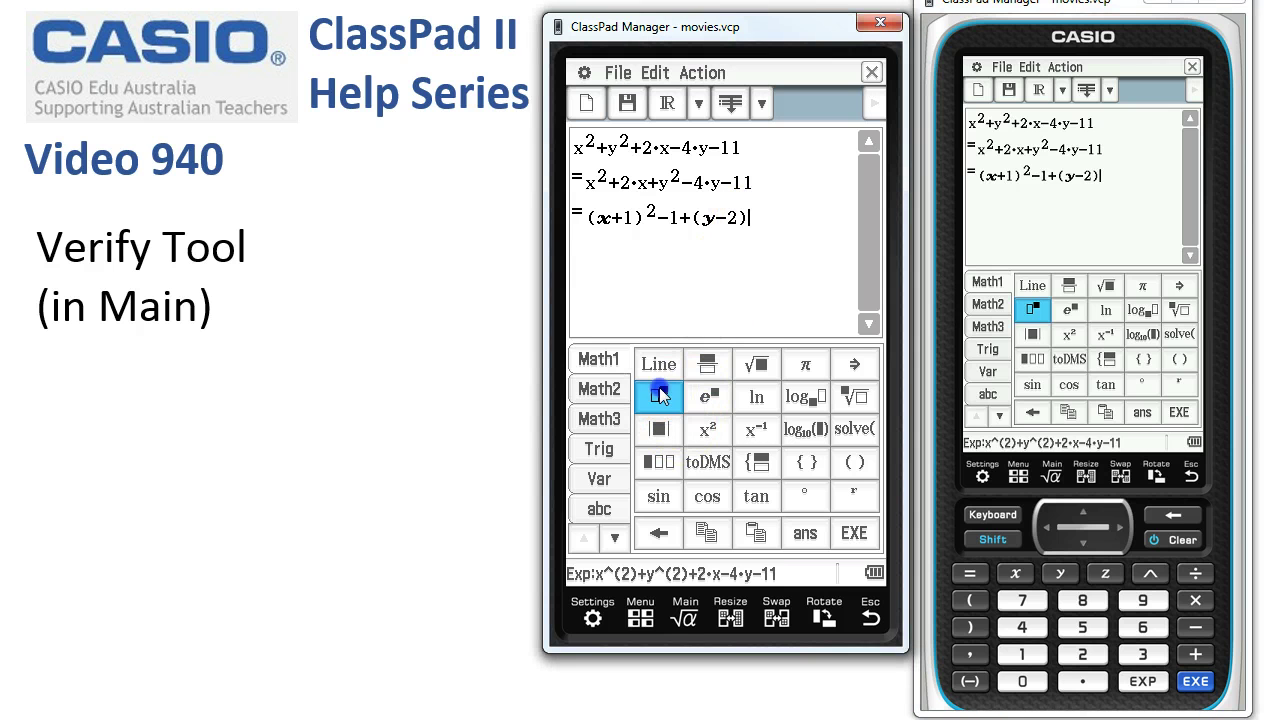
pyautogui.click(1080, 660)
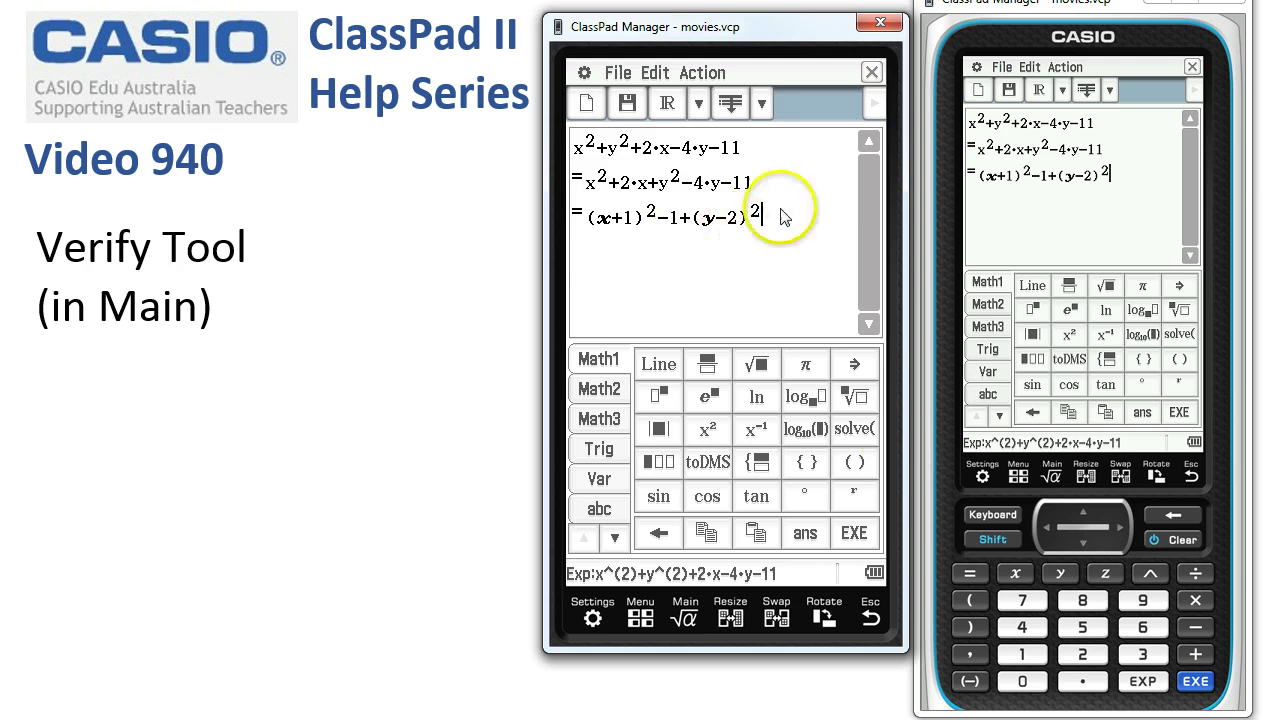
# Step: Finish the line with −4−11 and verify it
pyautogui.click(1198, 630)
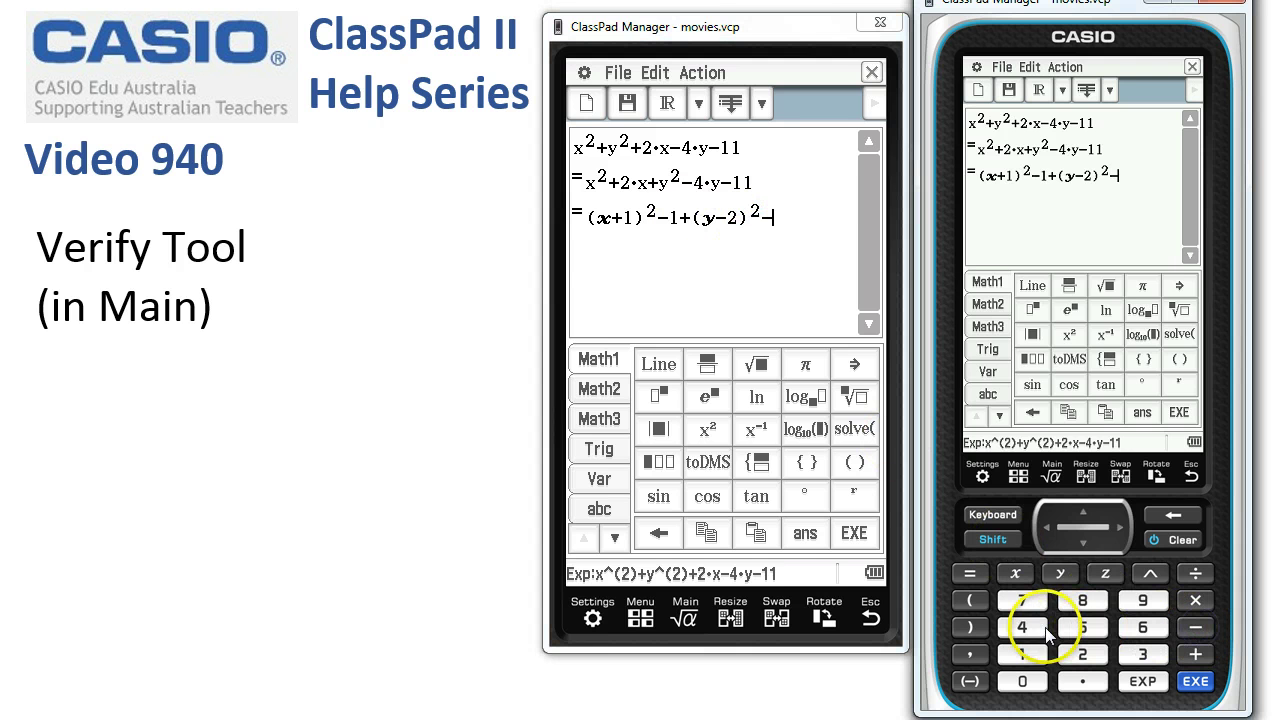
pyautogui.click(1008, 624)
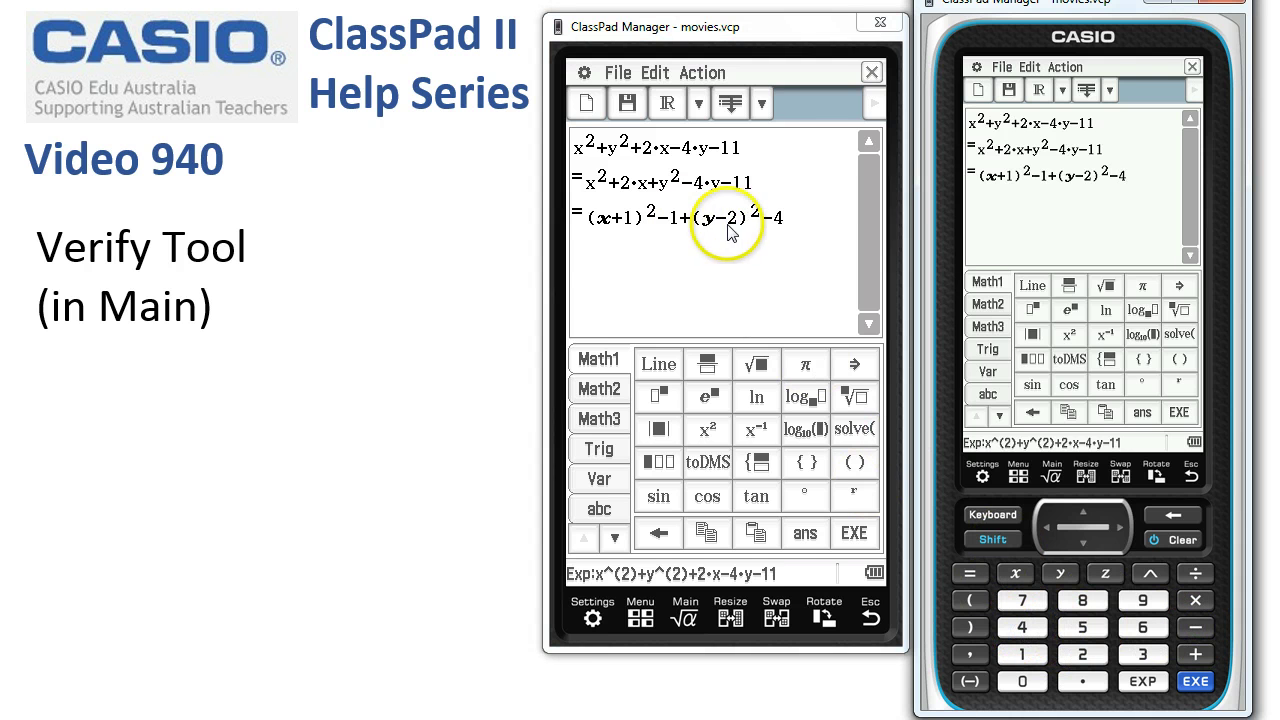
pyautogui.click(1196, 627)
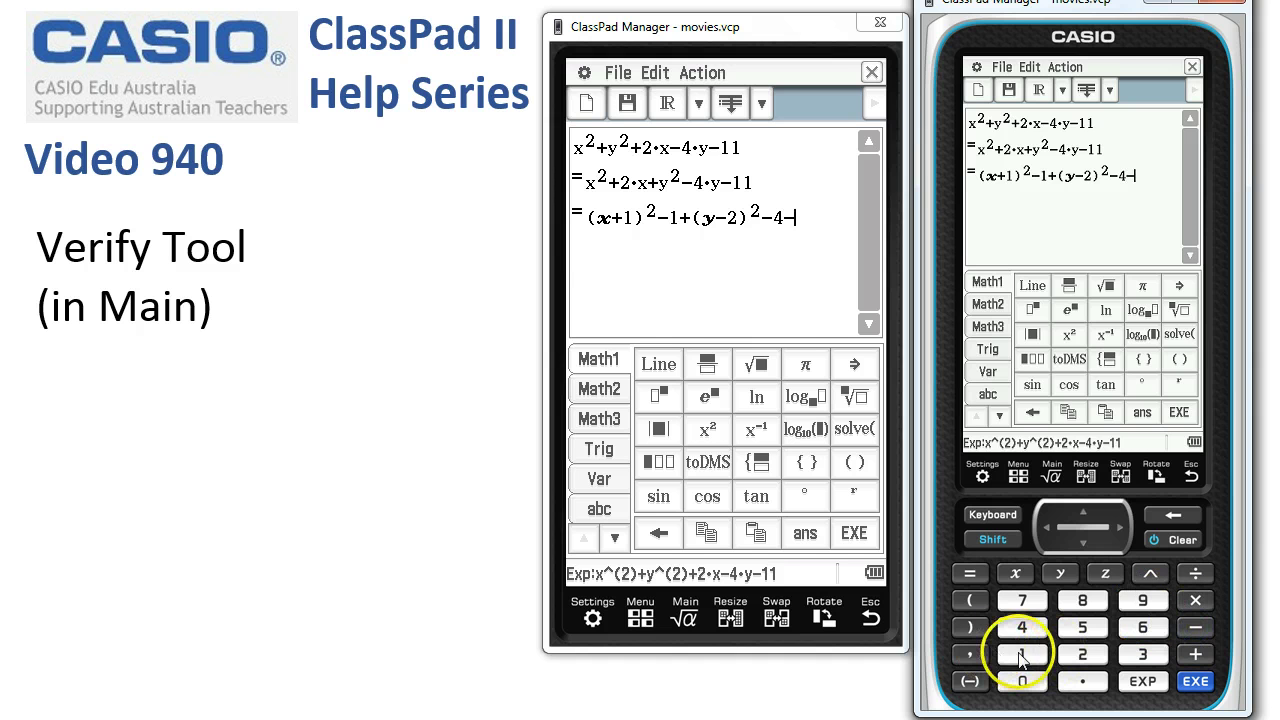
pyautogui.click(1021, 654)
pyautogui.click(853, 533)
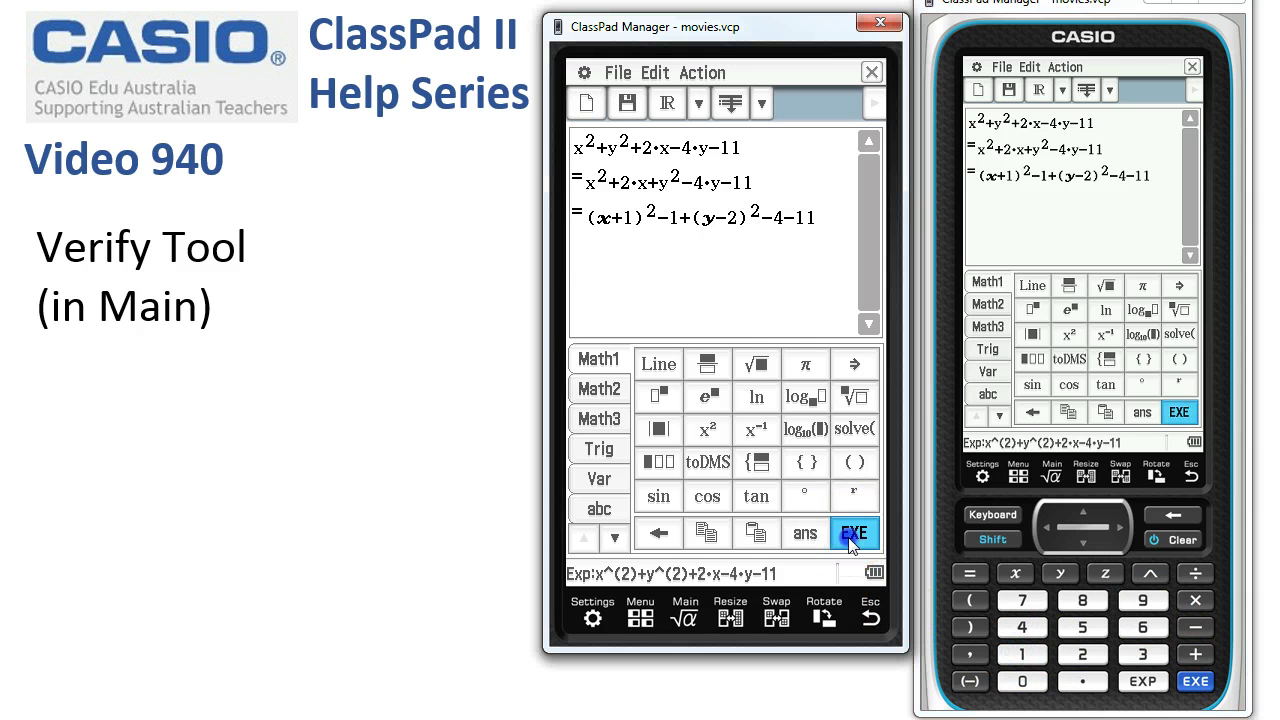
pyautogui.click(828, 206)
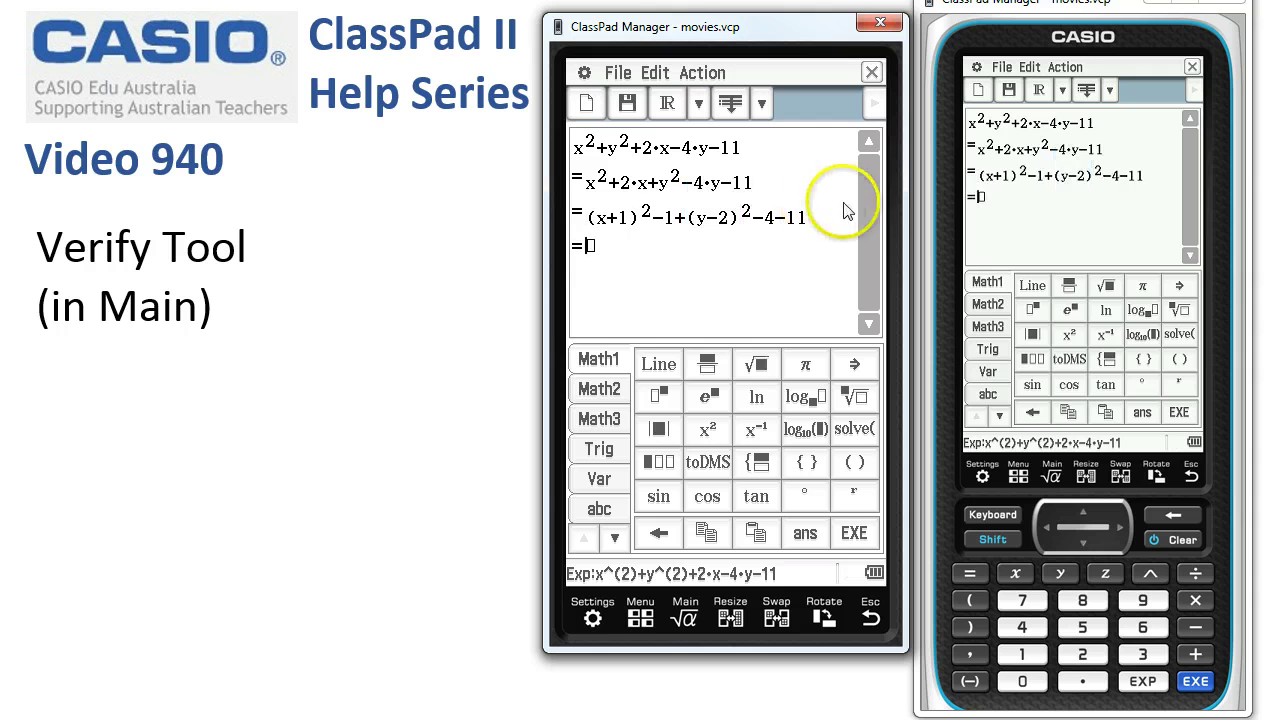
# Step: Reuse (x+1)²−1+(y−2)², drop the −1, append −16, and verify
pyautogui.moveTo(752, 218); pyautogui.dragTo(590, 247)
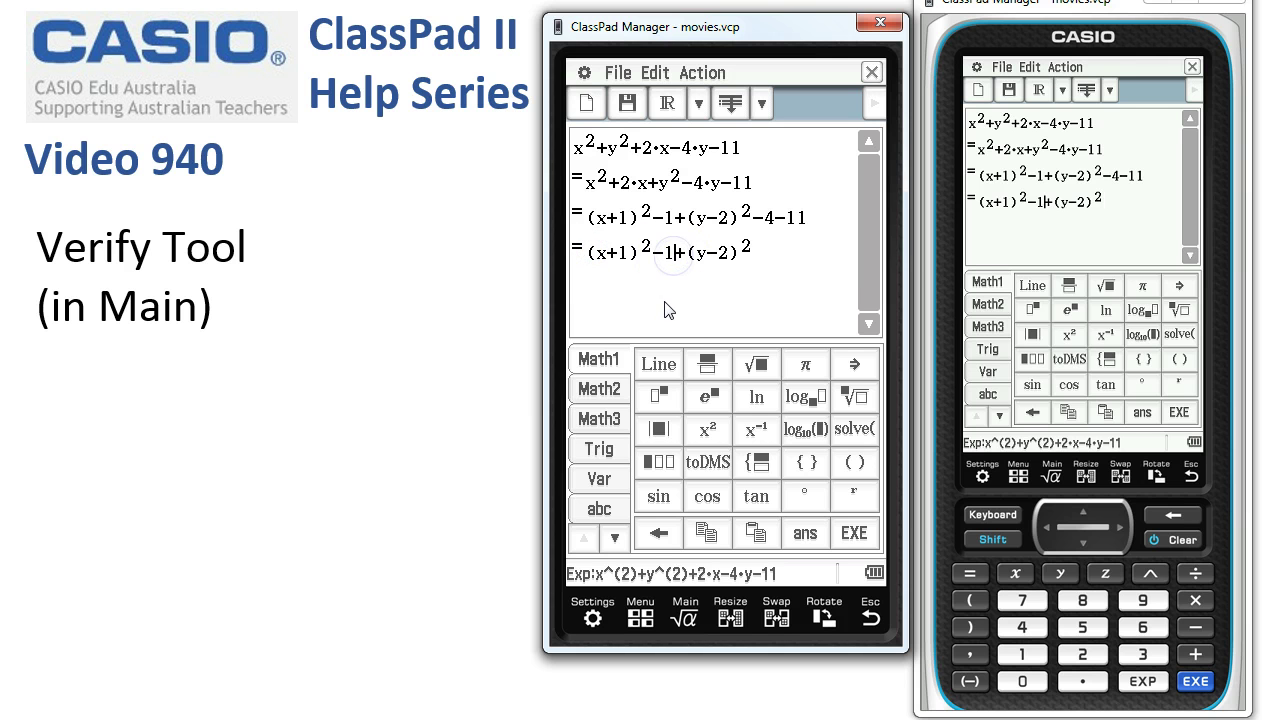
pyautogui.click(1171, 515)
pyautogui.click(1171, 515)
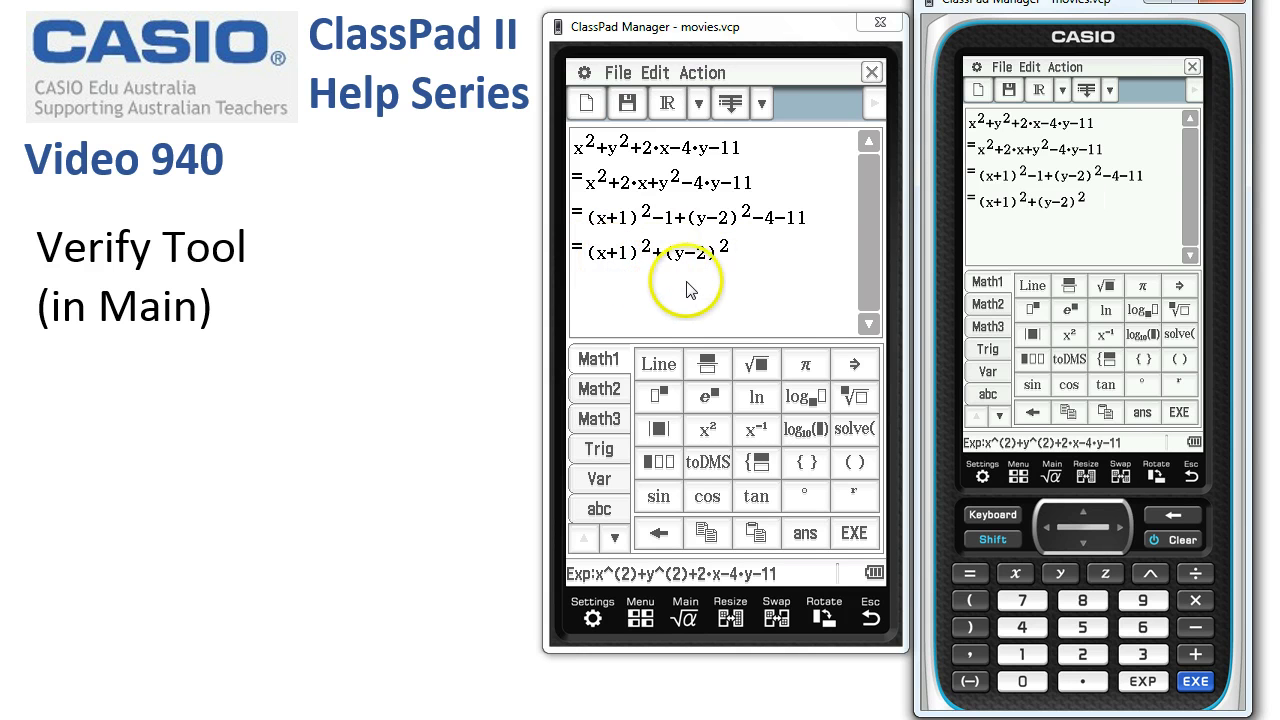
pyautogui.click(738, 262)
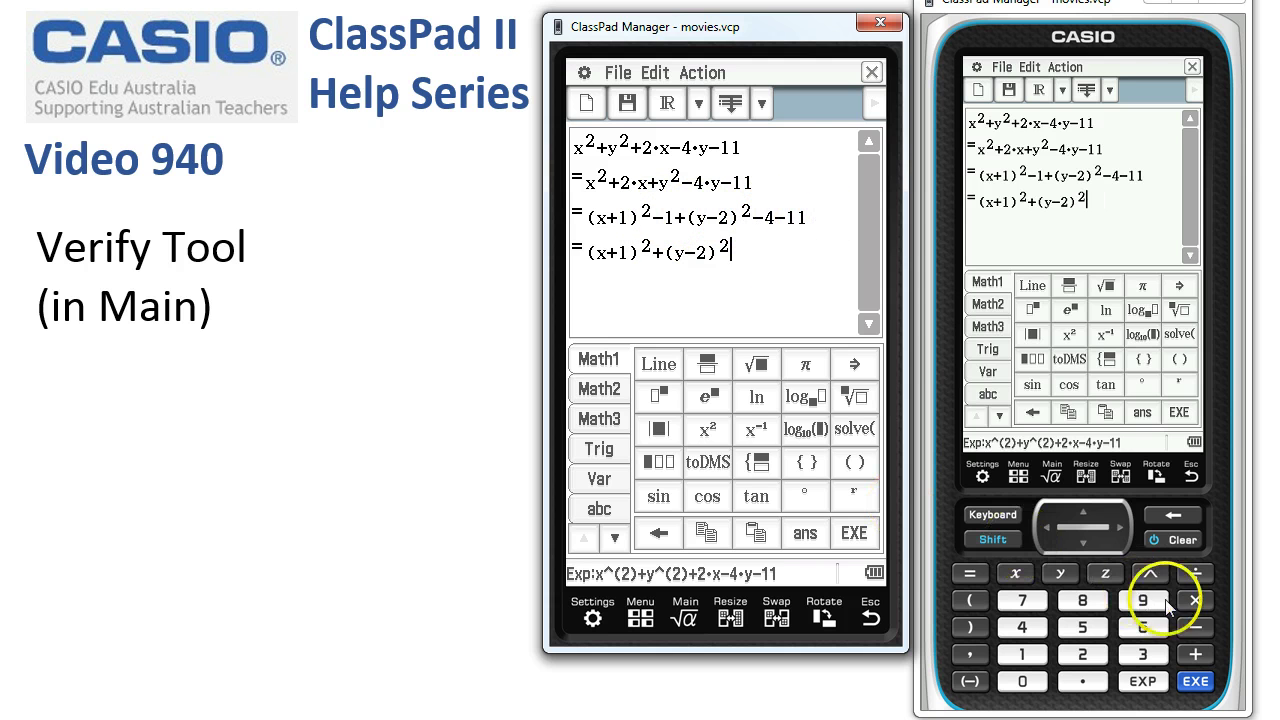
pyautogui.click(1195, 627)
pyautogui.click(1020, 655)
pyautogui.click(1142, 627)
pyautogui.click(1197, 683)
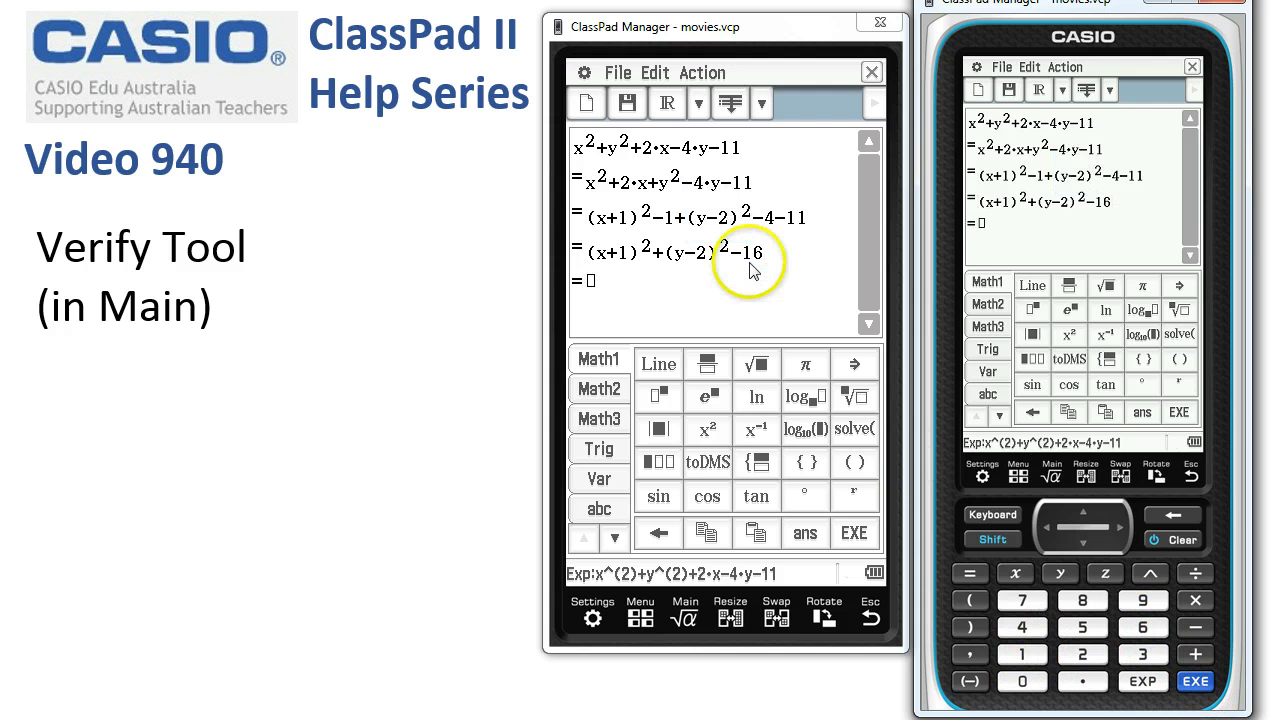
# Step: Reuse (x+1)²+(y−2)², append −4², and verify the final step
pyautogui.moveTo(737, 258); pyautogui.dragTo(596, 283)
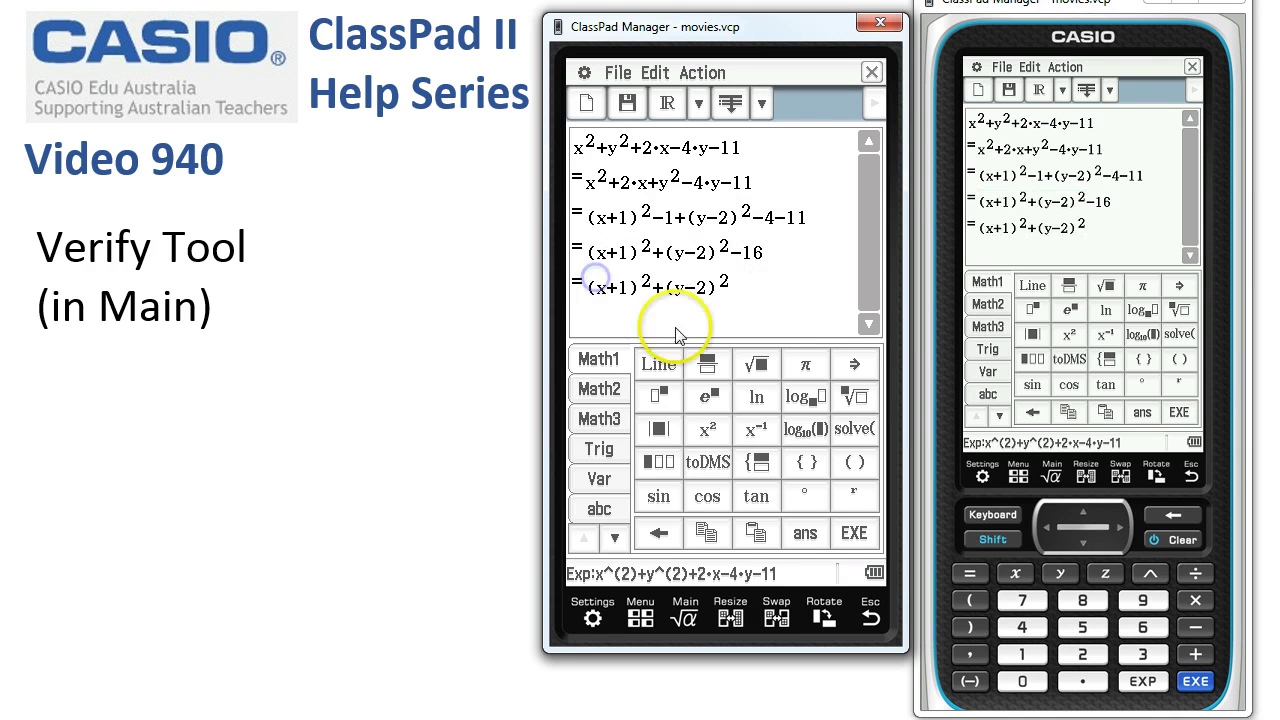
pyautogui.click(1197, 629)
pyautogui.click(1022, 627)
pyautogui.click(658, 397)
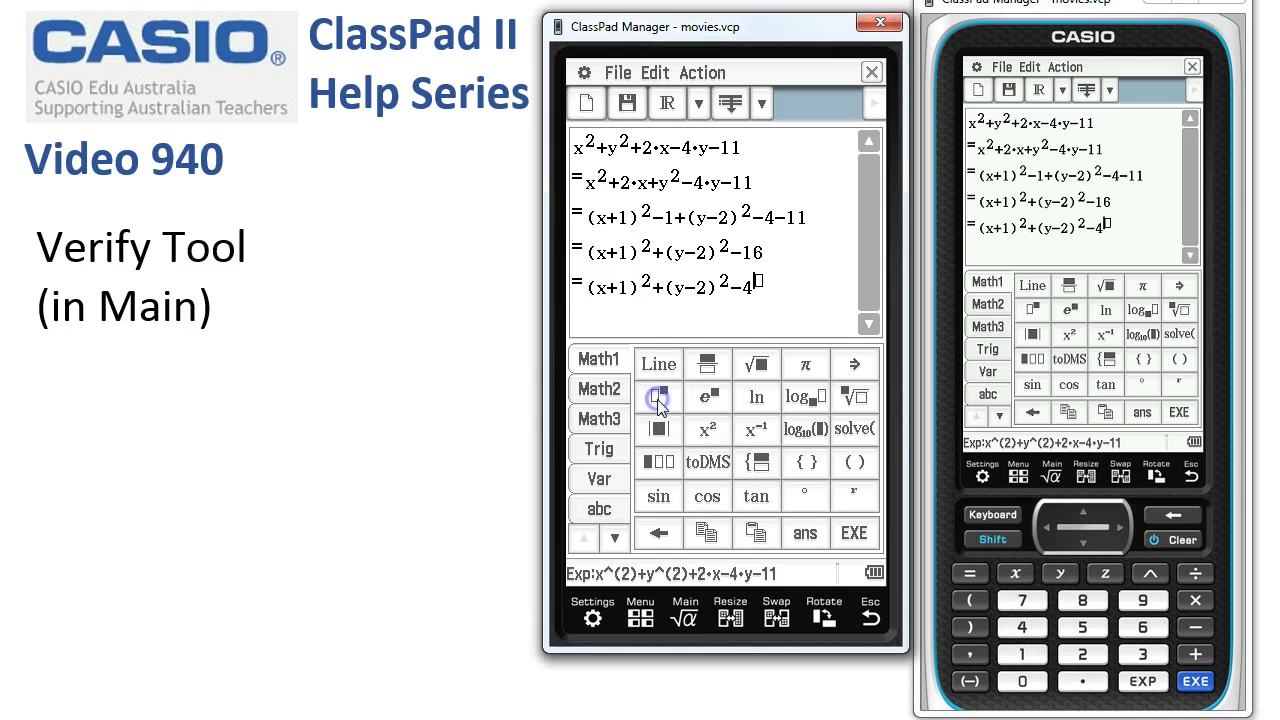
pyautogui.click(1081, 655)
pyautogui.click(1196, 688)
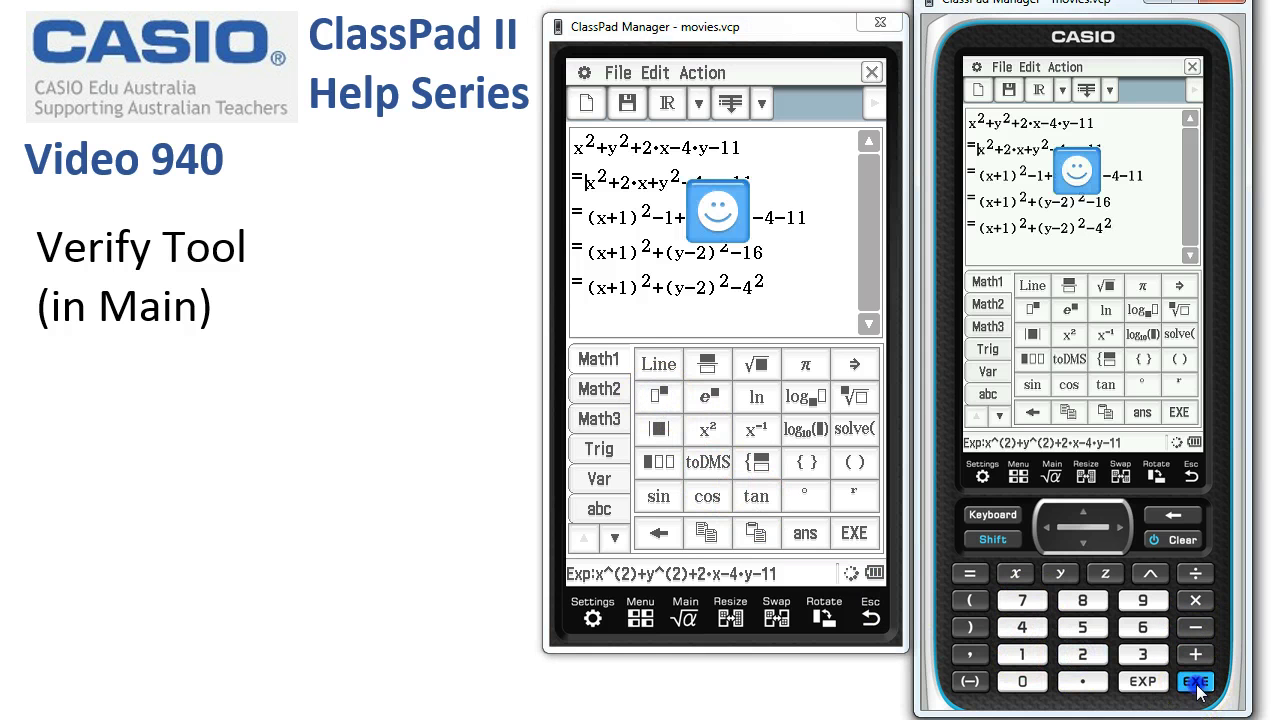